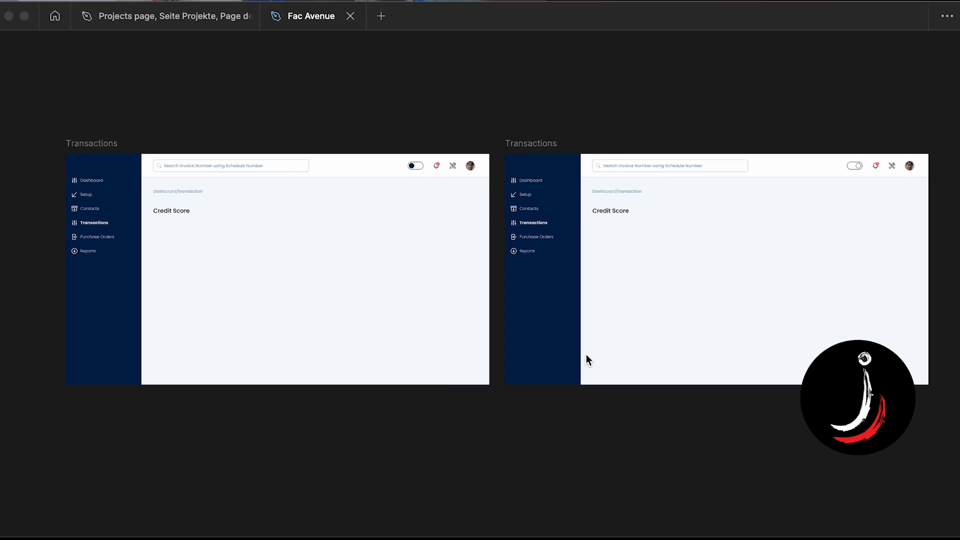
# - Compare the toggle switches in the headers of the two Transactions frames
pyautogui.hscroll(-3, 586, 354)
pyautogui.scroll(1, 586, 354)
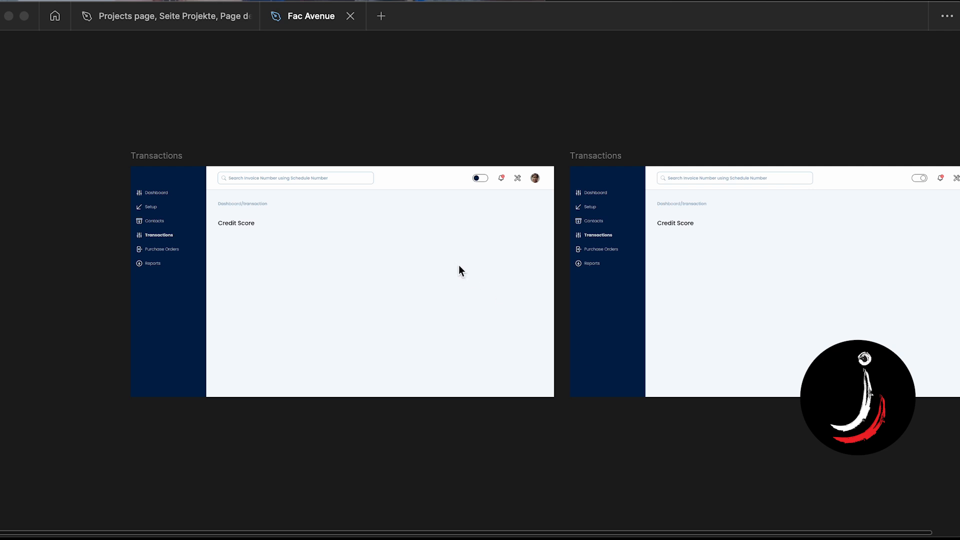
pyautogui.click(409, 187)
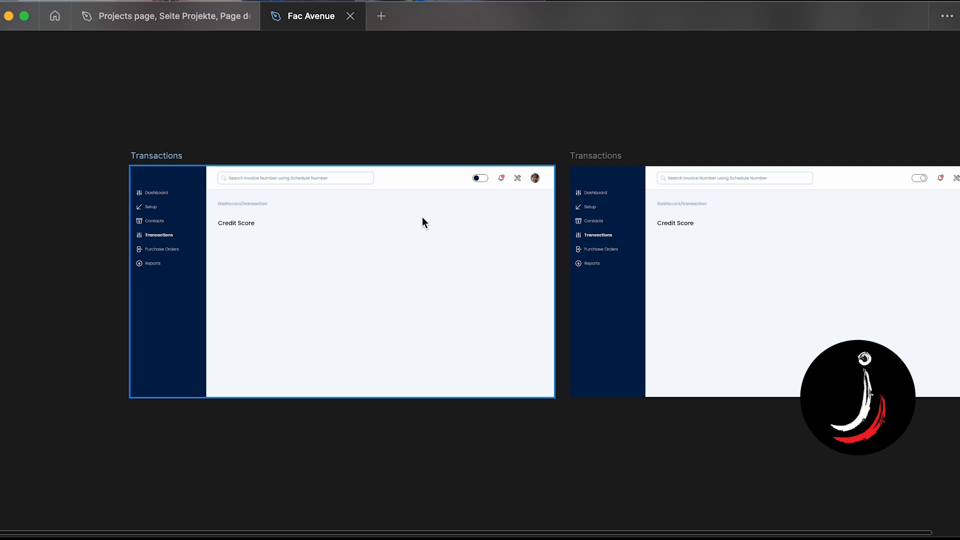
pyautogui.scroll(4, 422, 217)
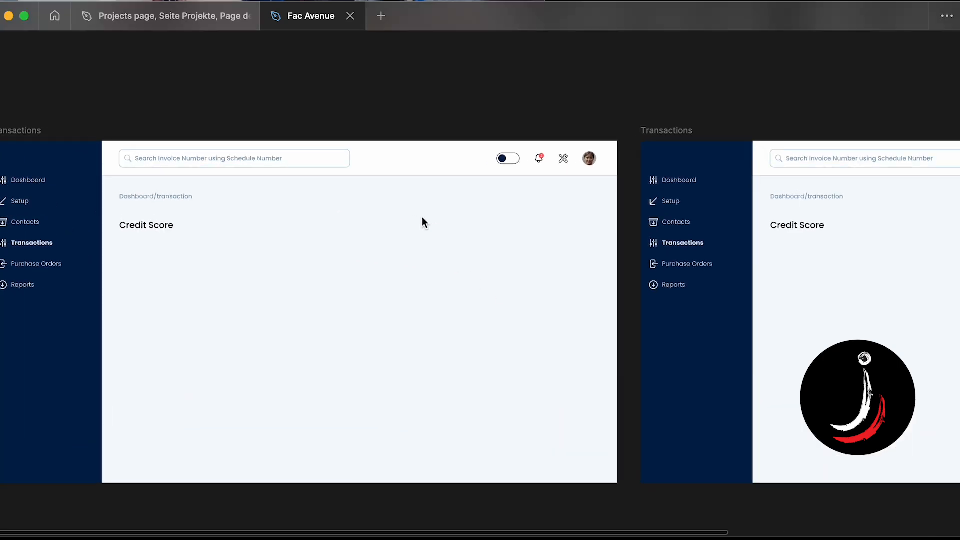
pyautogui.click(38, 139)
pyautogui.hscroll(5, 38, 140)
pyautogui.scroll(-1, 256, 235)
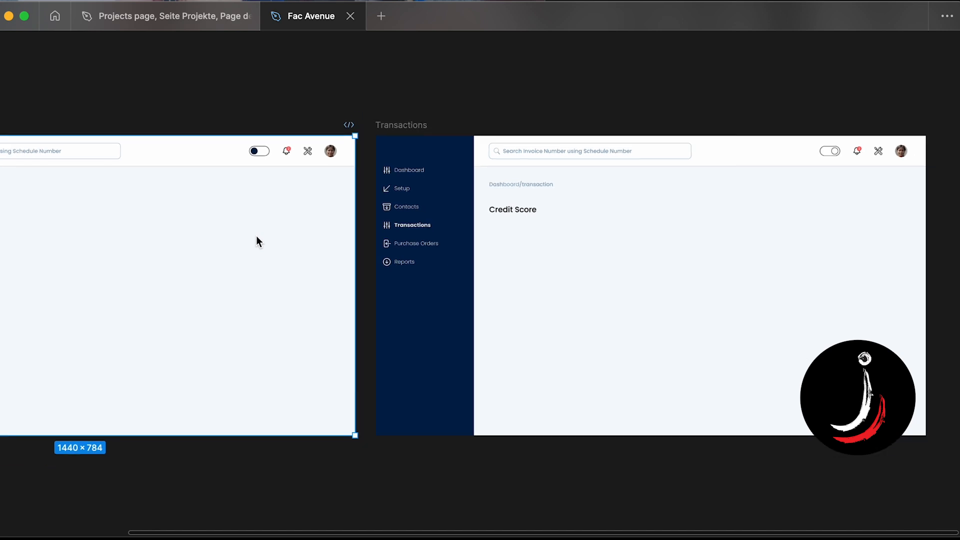
pyautogui.scroll(5, 259, 151)
pyautogui.click(258, 155)
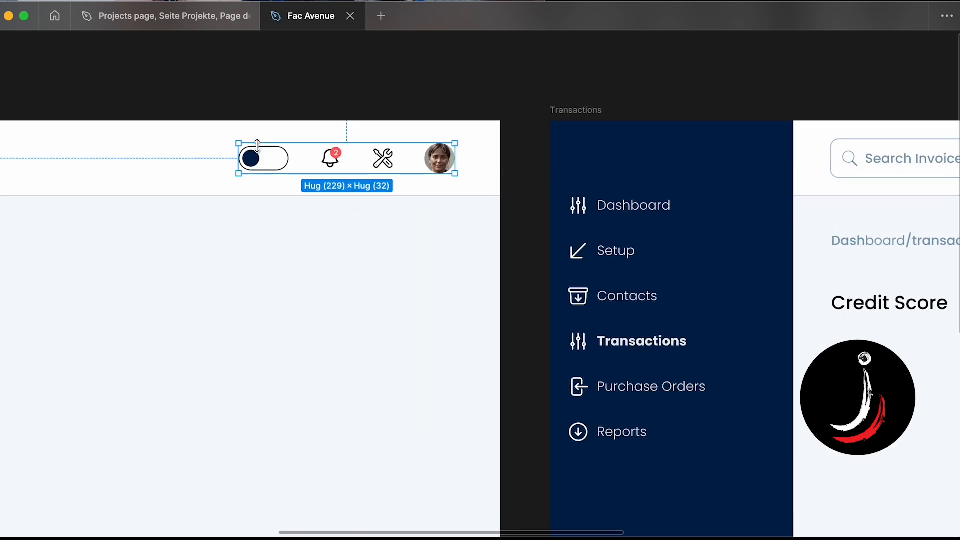
pyautogui.click(260, 158)
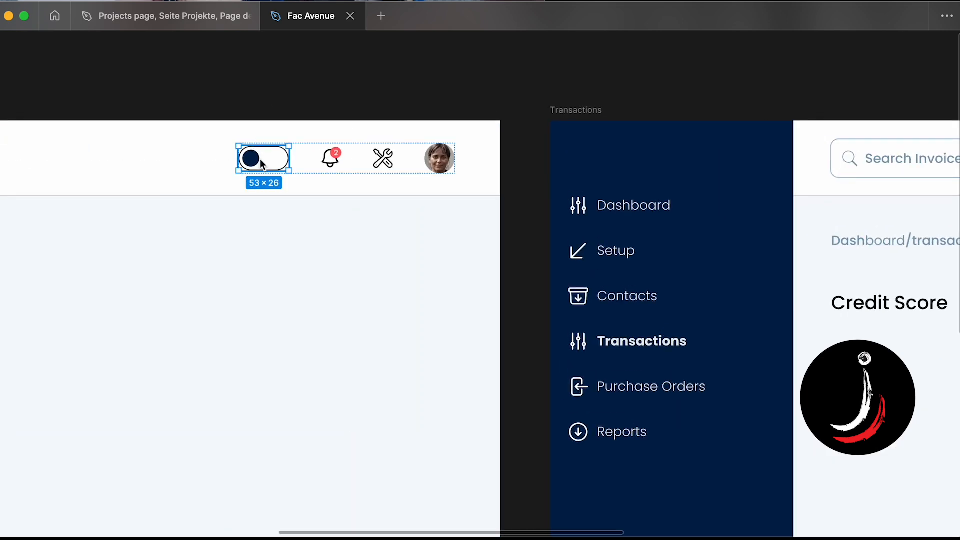
pyautogui.hscroll(20, 260, 159)
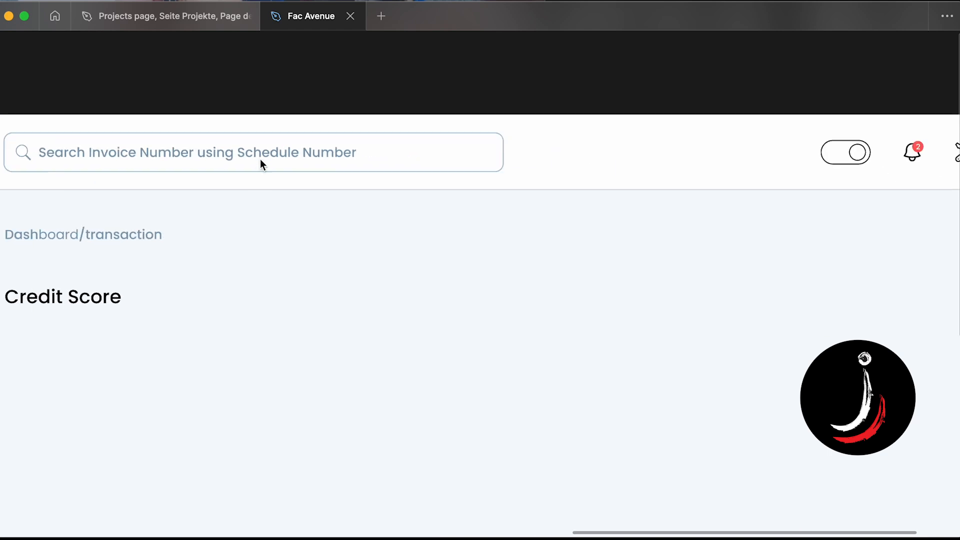
pyautogui.click(550, 164)
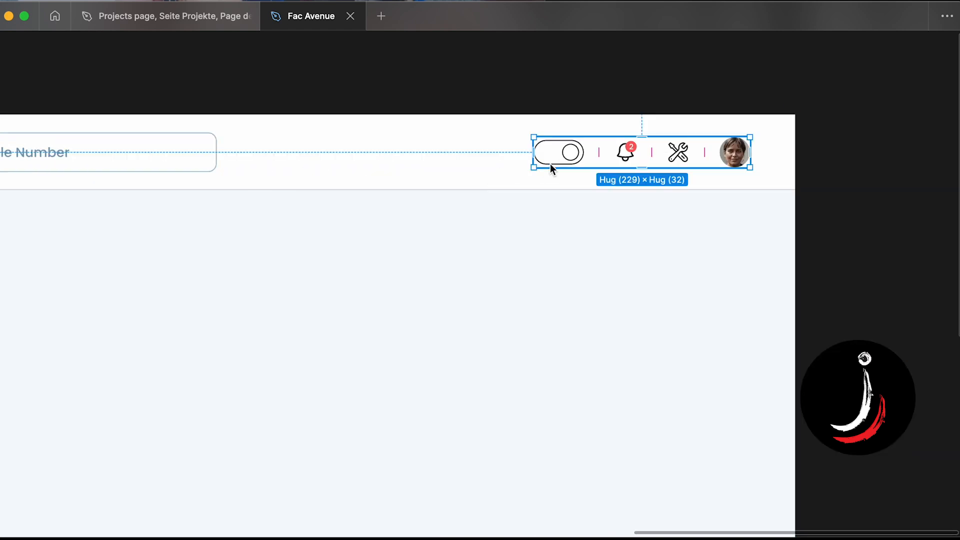
pyautogui.click(550, 164)
pyautogui.scroll(-3, 550, 164)
pyautogui.hscroll(-8, 551, 163)
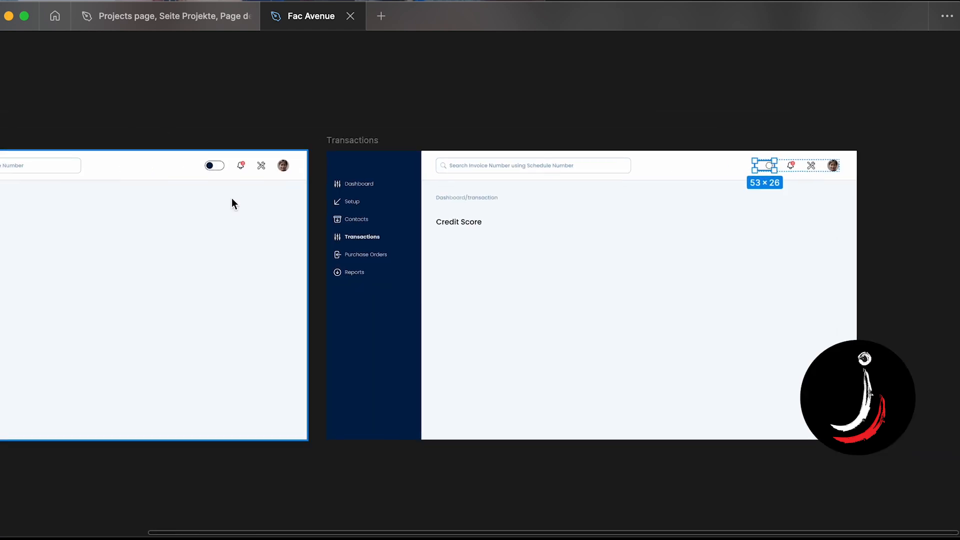
pyautogui.hscroll(-7, 232, 200)
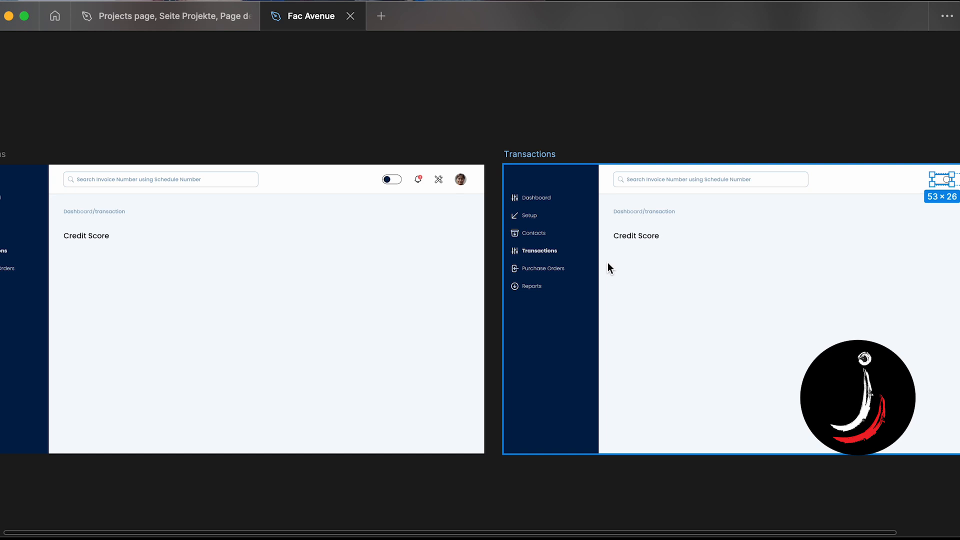
pyautogui.scroll(3, 388, 183)
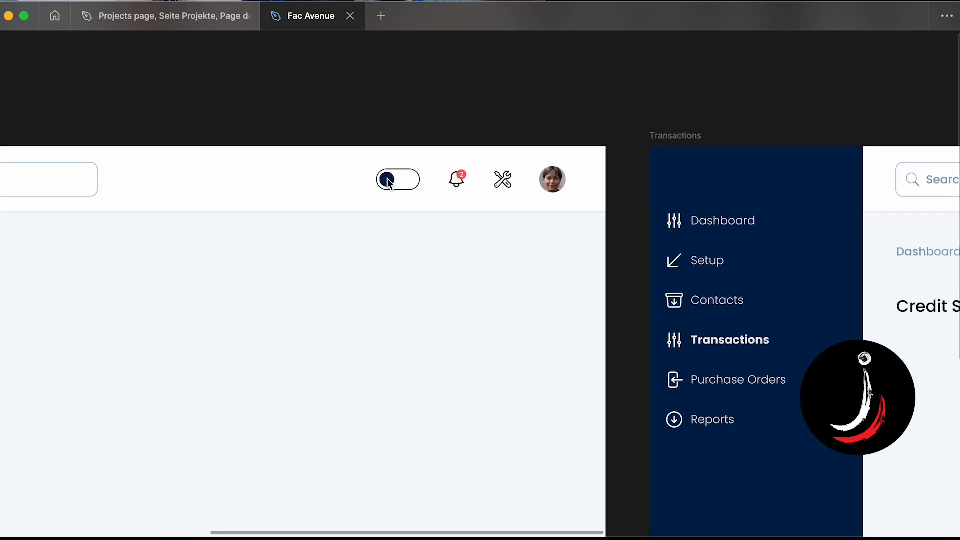
# - Inspect the header toggle switch of each Transactions frame up close
pyautogui.click(388, 183)
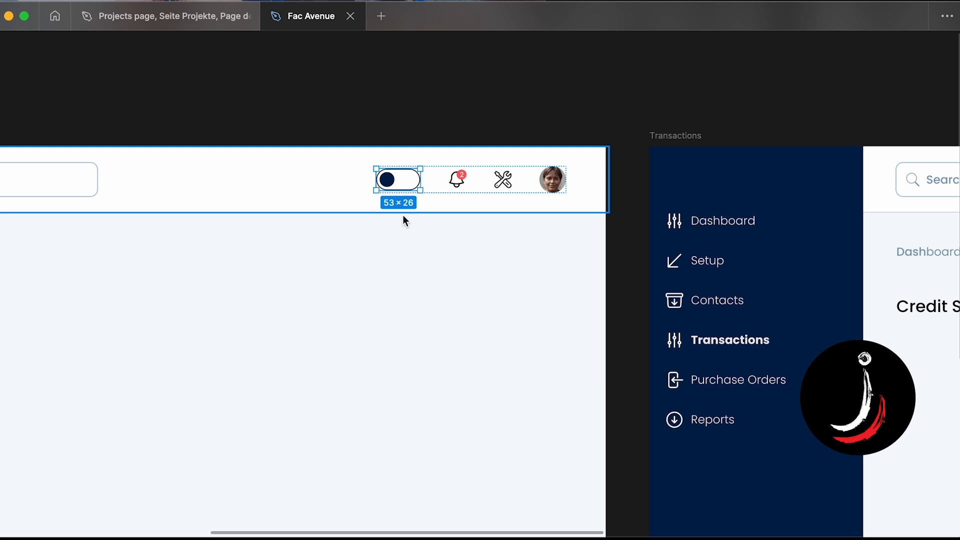
pyautogui.scroll(-3, 403, 215)
pyautogui.hscroll(-6, 402, 187)
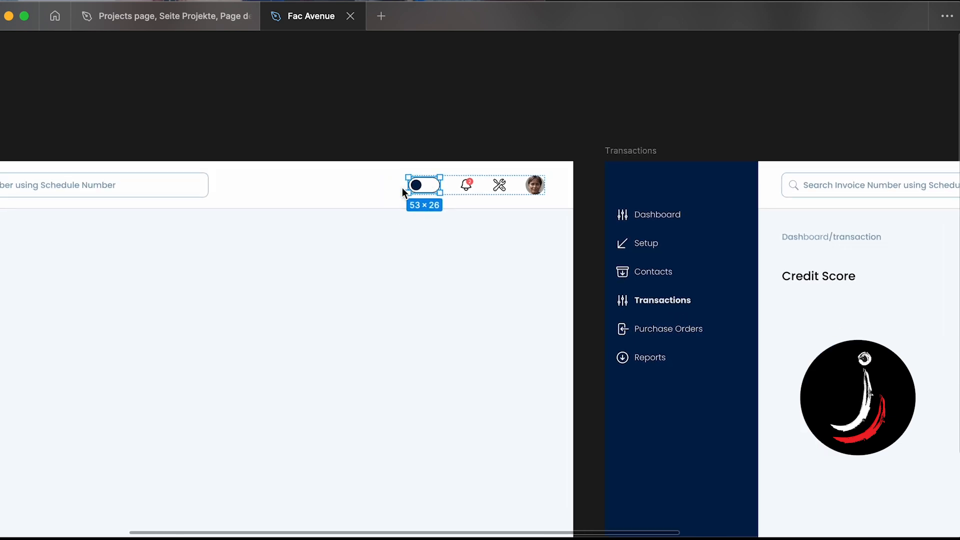
pyautogui.hscroll(2, 419, 206)
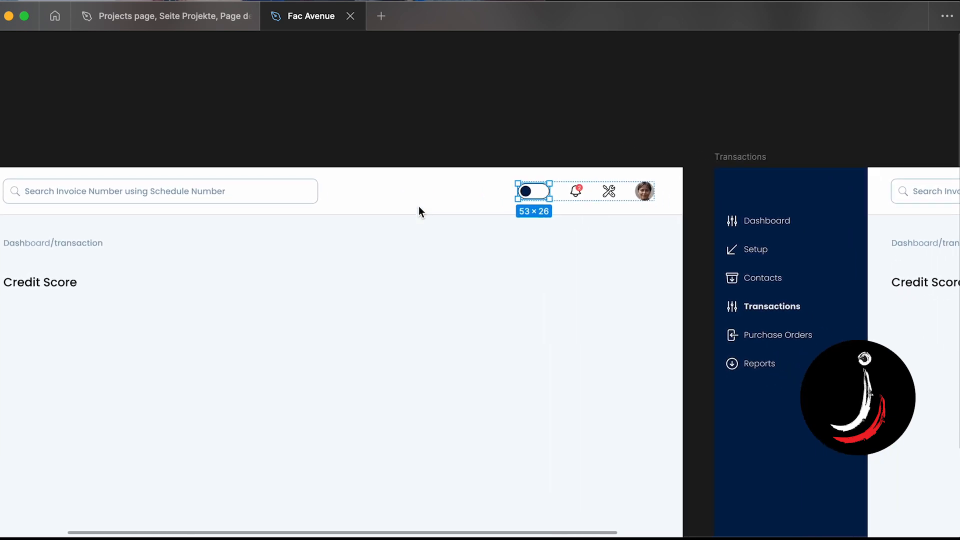
pyautogui.scroll(-4, 550, 214)
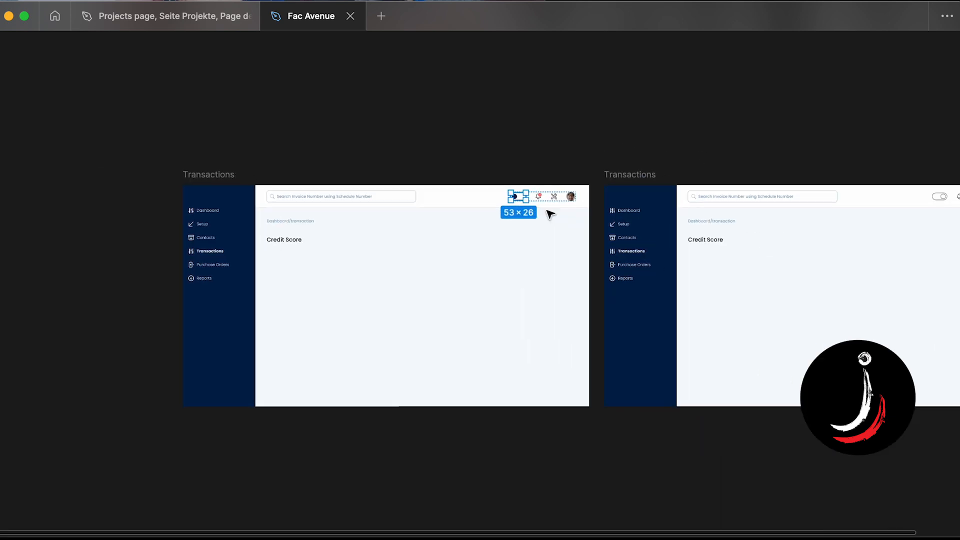
pyautogui.click(234, 175)
pyautogui.hscroll(5, 746, 180)
pyautogui.click(745, 181)
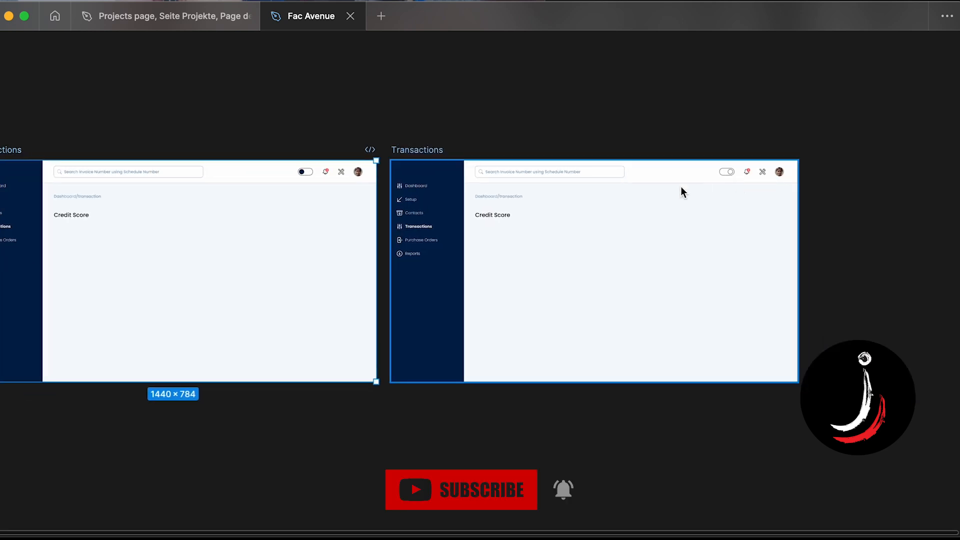
pyautogui.scroll(3, 682, 185)
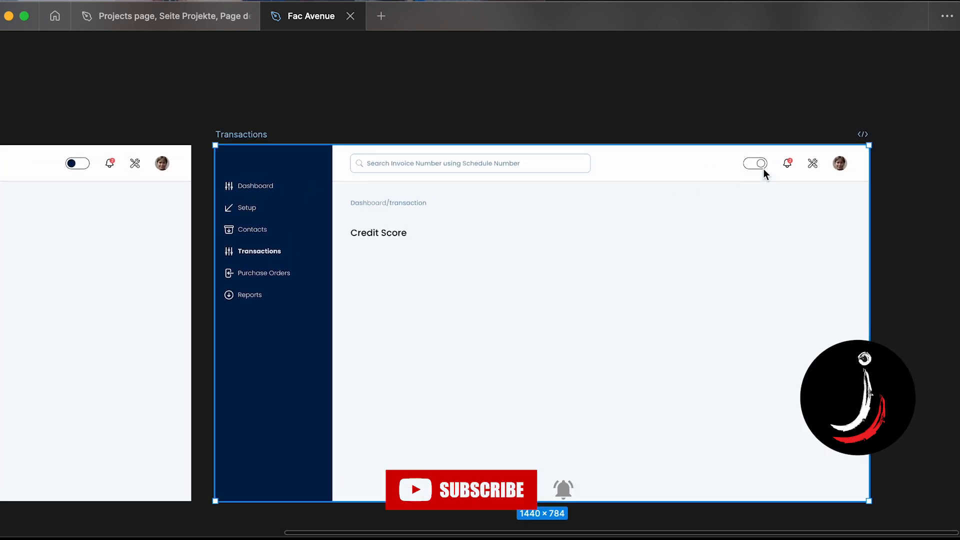
pyautogui.scroll(3, 763, 170)
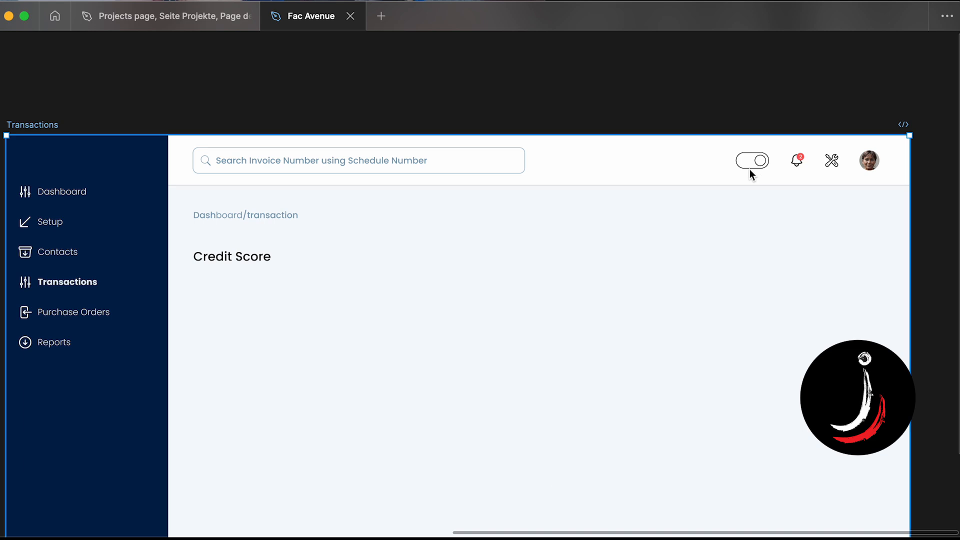
pyautogui.hscroll(-5, 750, 170)
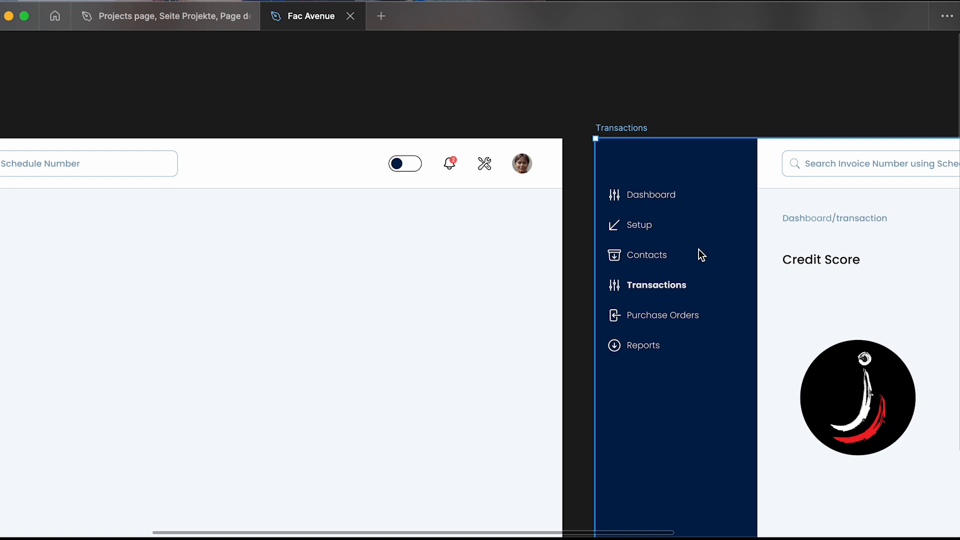
pyautogui.scroll(-4, 699, 253)
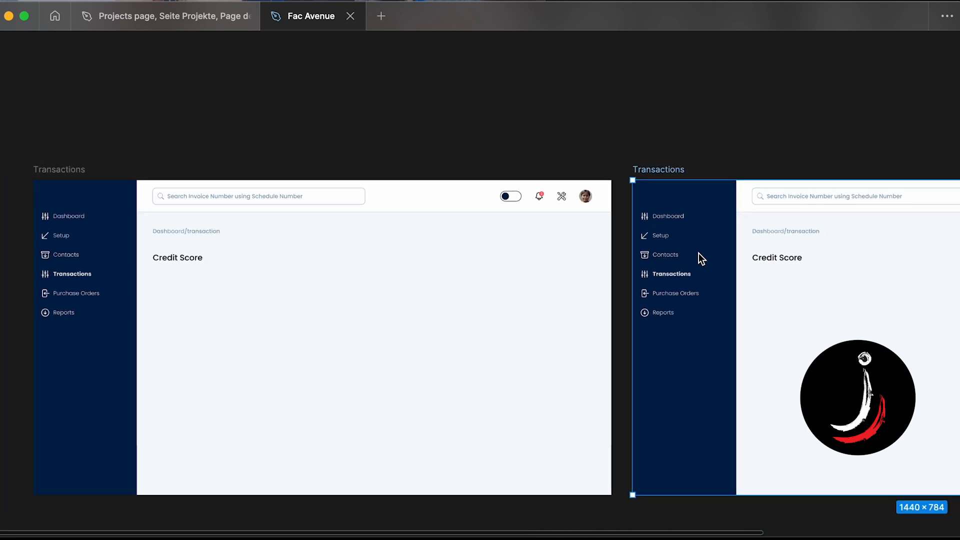
pyautogui.hscroll(2, 699, 253)
pyautogui.scroll(-1, 699, 253)
pyautogui.scroll(1, 698, 253)
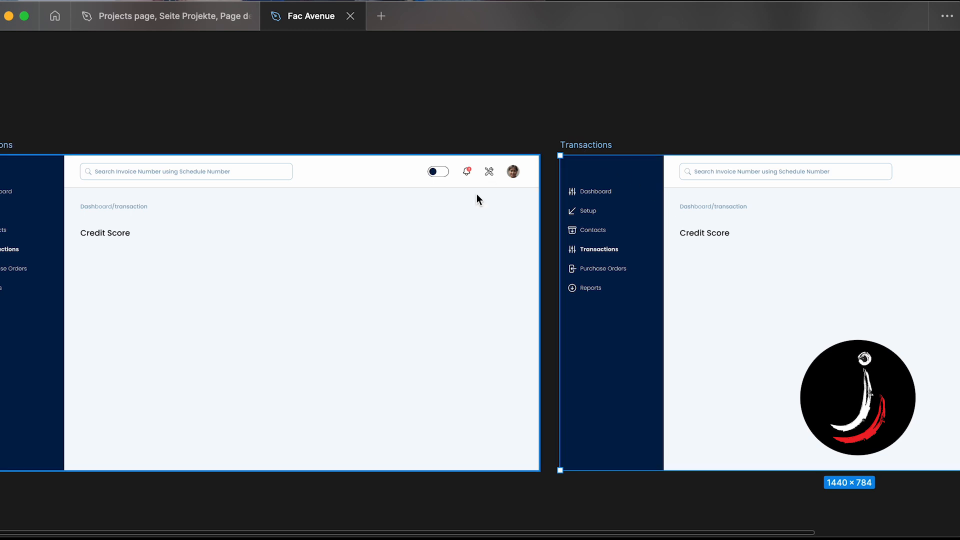
pyautogui.hscroll(-3, 476, 193)
pyautogui.hscroll(8, 476, 193)
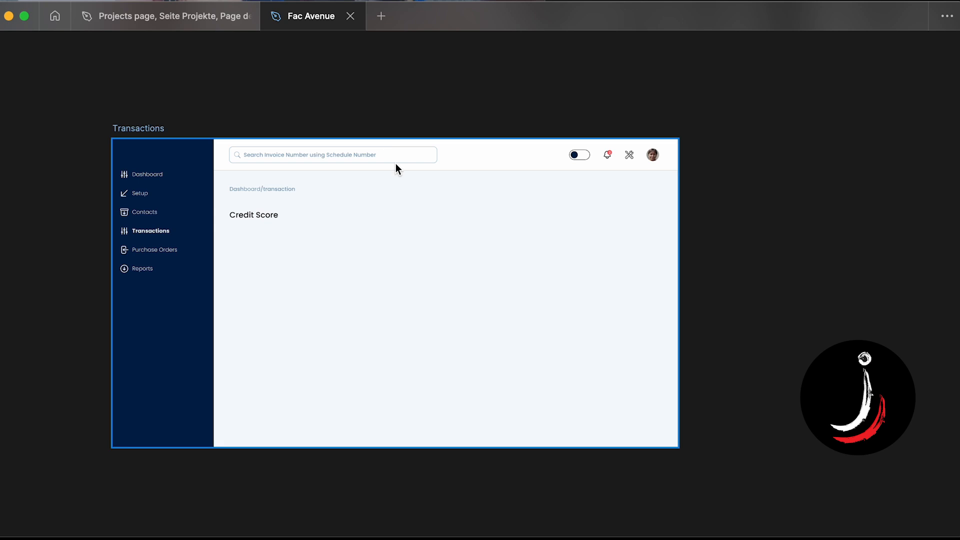
pyautogui.scroll(3, 395, 163)
# - Duplicate the first frame's header toggle switch, then undo the duplication
pyautogui.doubleClick(659, 158)
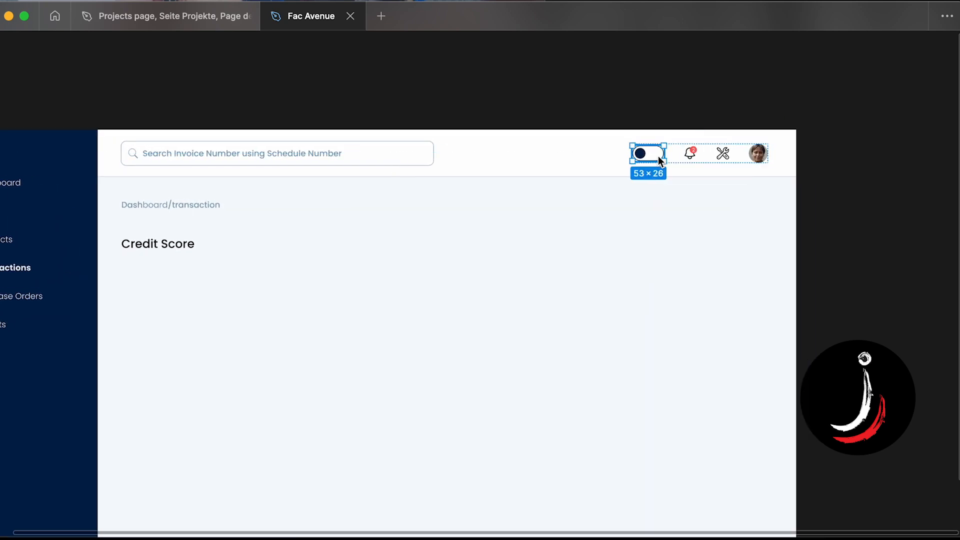
pyautogui.scroll(-3, 658, 158)
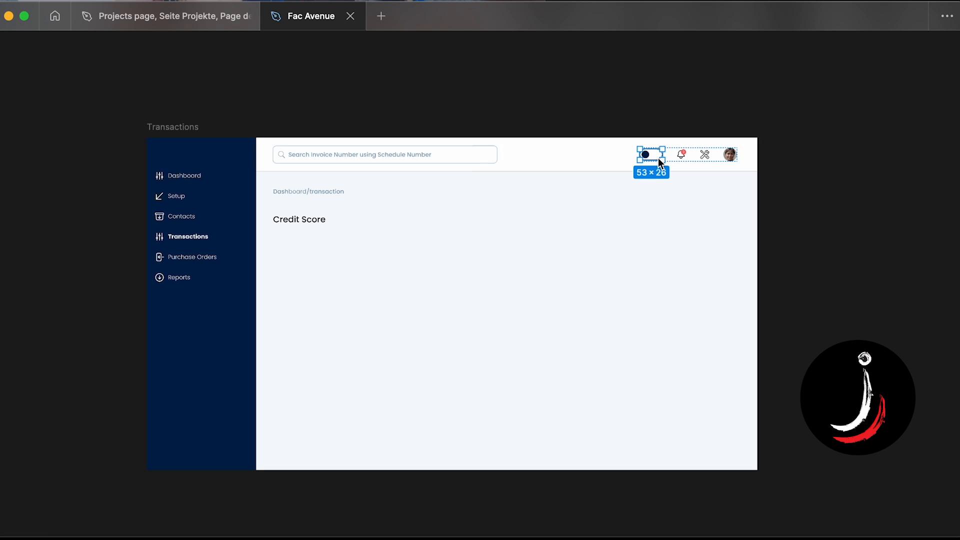
pyautogui.hscroll(-1, 658, 158)
pyautogui.scroll(1, 658, 158)
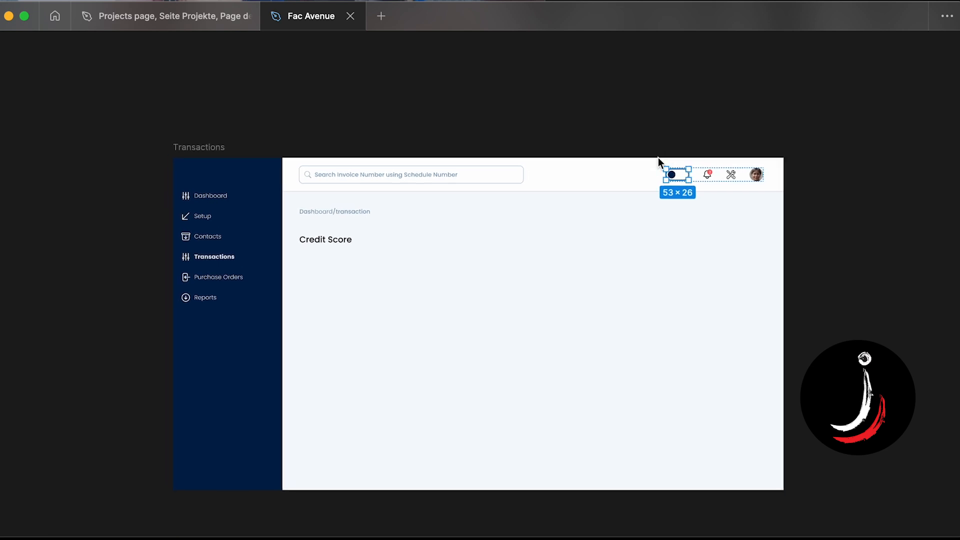
pyautogui.scroll(2, 658, 157)
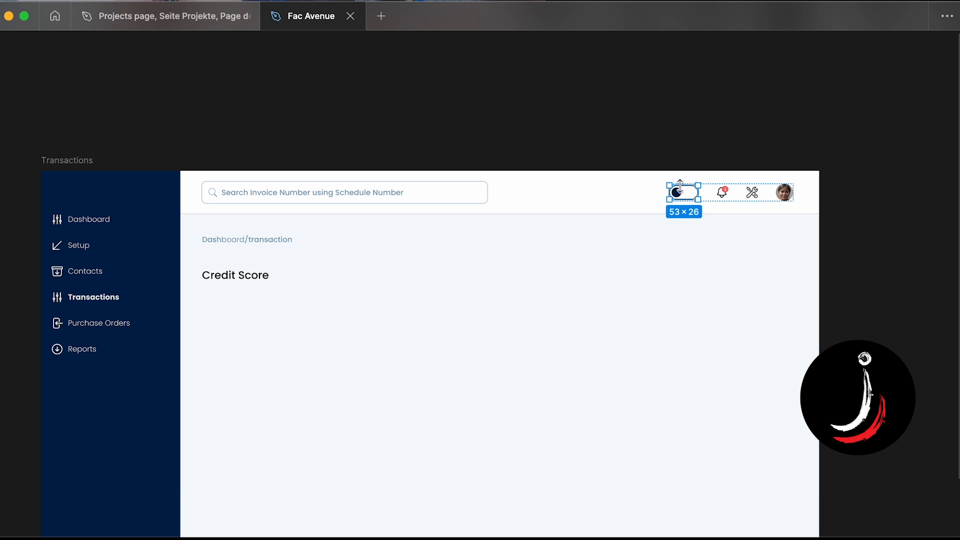
pyautogui.hotkey('ctrl', 'd')
pyautogui.scroll(2, 688, 214)
pyautogui.scroll(2, 687, 212)
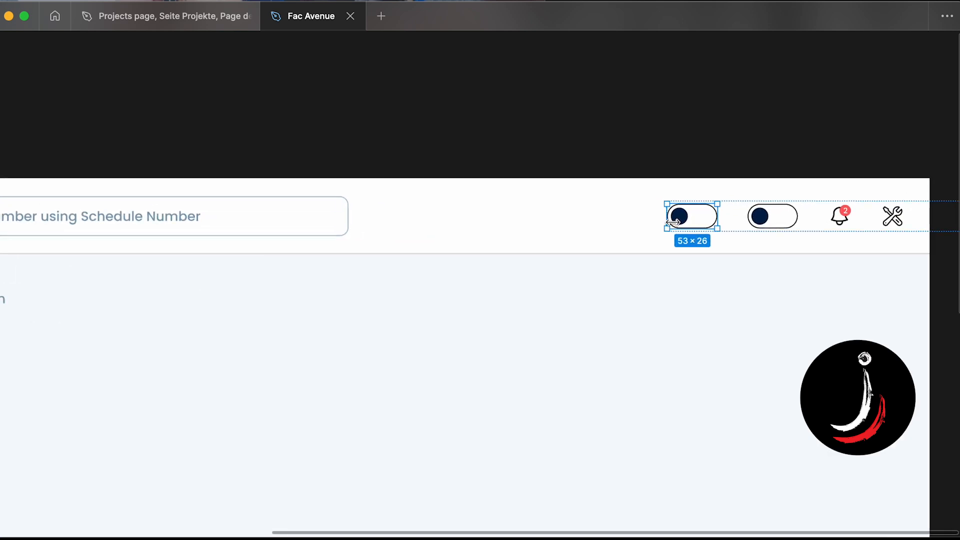
pyautogui.hotkey('ctrl', 'z')
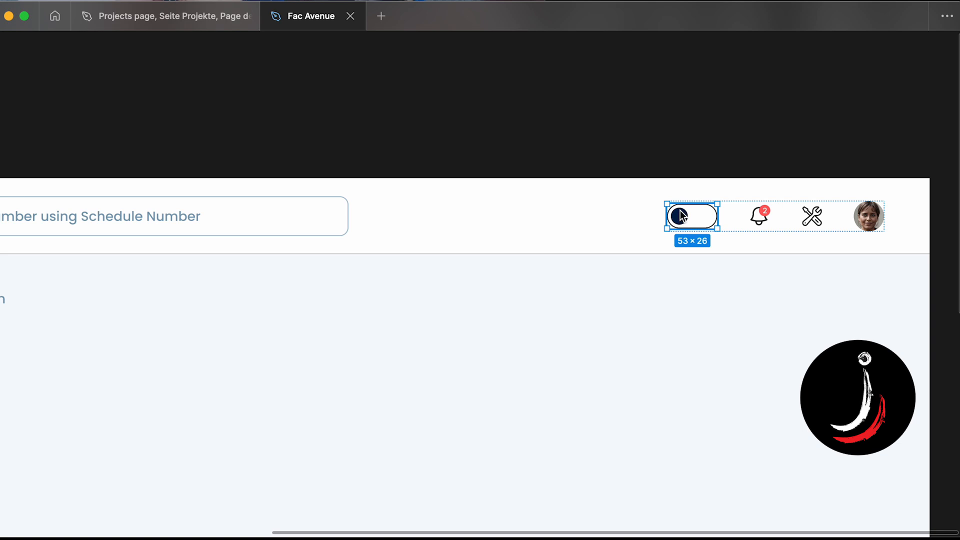
# - Move the toggle switch out of the header onto the empty canvas above the Transactions frame
pyautogui.moveTo(683, 214); pyautogui.dragTo(520, 105)
pyautogui.scroll(-5, 518, 99)
pyautogui.hscroll(-3, 519, 99)
pyautogui.scroll(2, 518, 100)
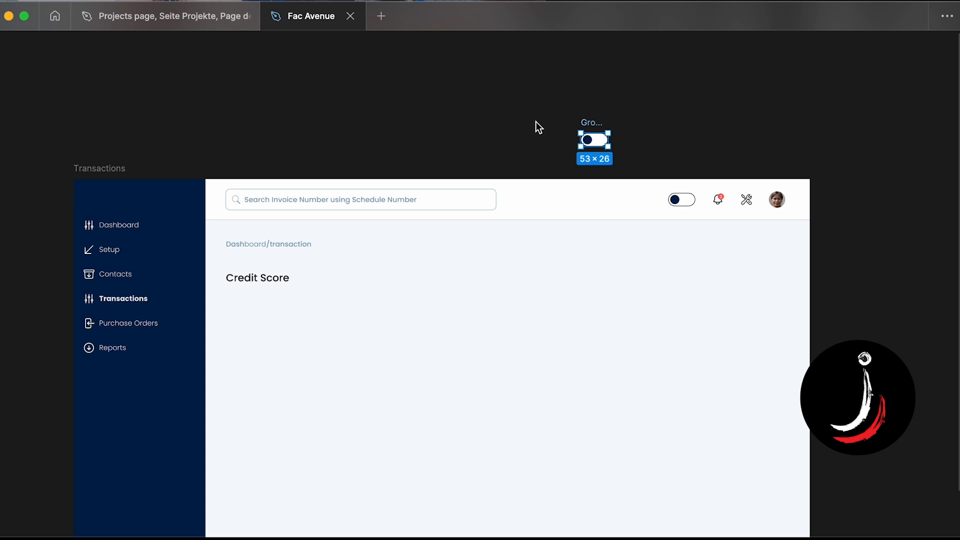
# - Show the interface panels and reposition the toggle frame on the canvas to X -500, Y -534
pyautogui.press('super+backslash')
pyautogui.hscroll(3, 535, 121)
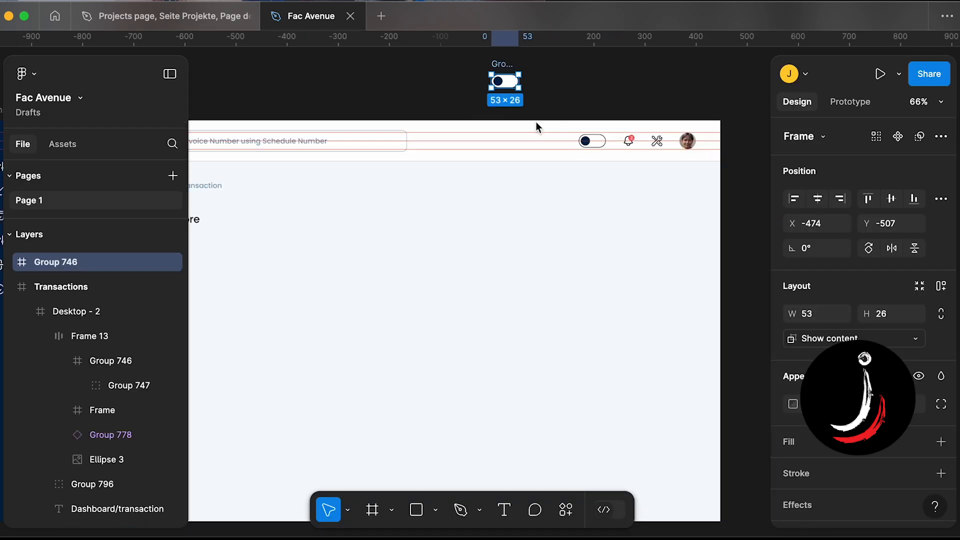
pyautogui.scroll(5, 536, 121)
pyautogui.scroll(2, 537, 122)
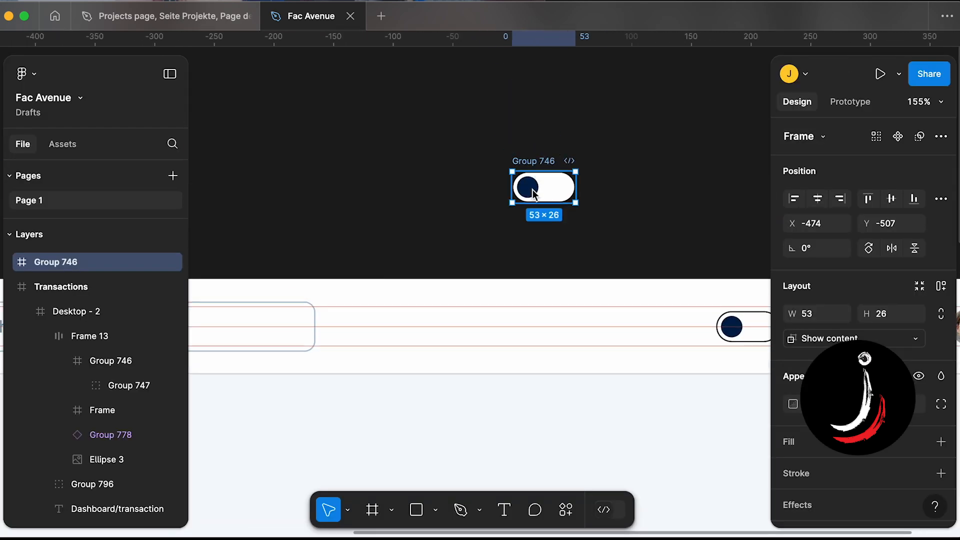
pyautogui.moveTo(533, 191); pyautogui.dragTo(501, 159)
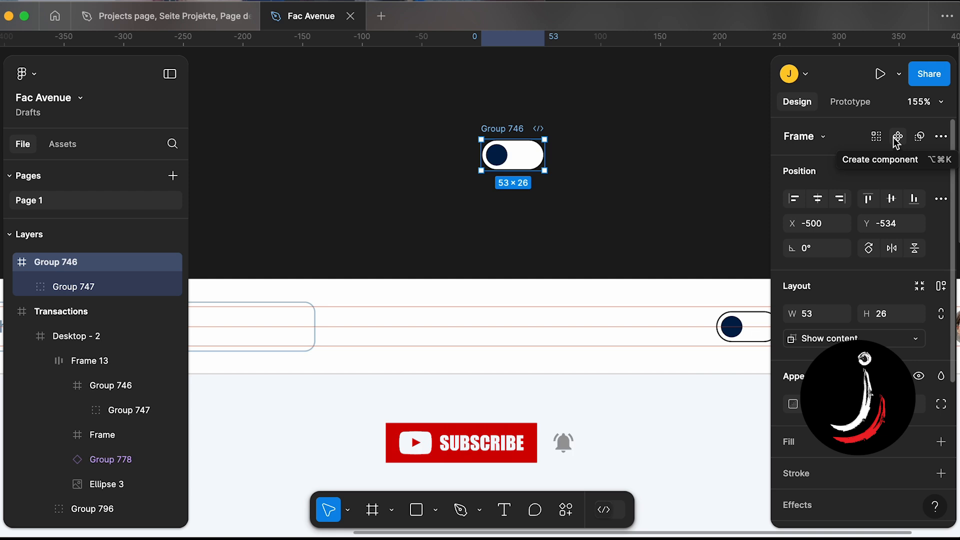
pyautogui.click(566, 510)
pyautogui.scroll(-2, 493, 385)
pyautogui.scroll(2, 493, 386)
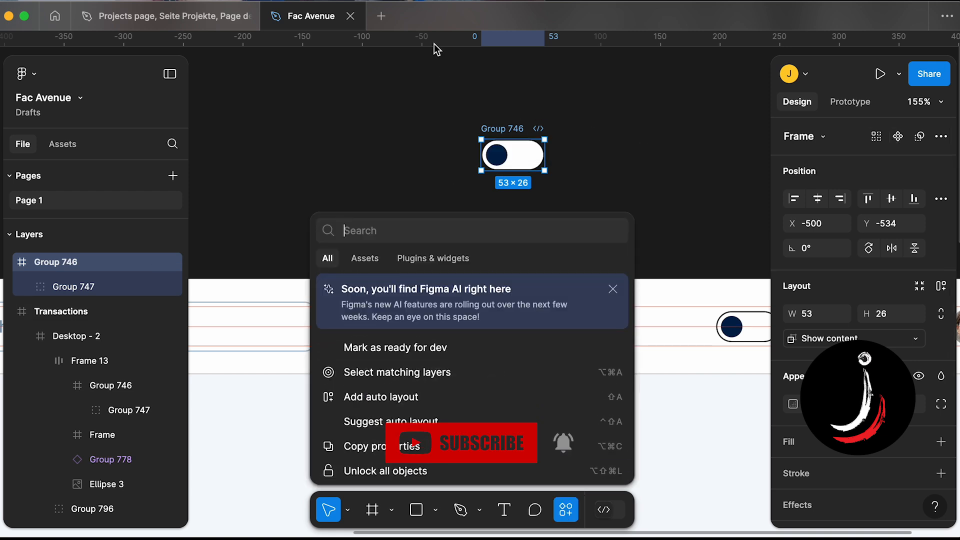
pyautogui.click(437, 89)
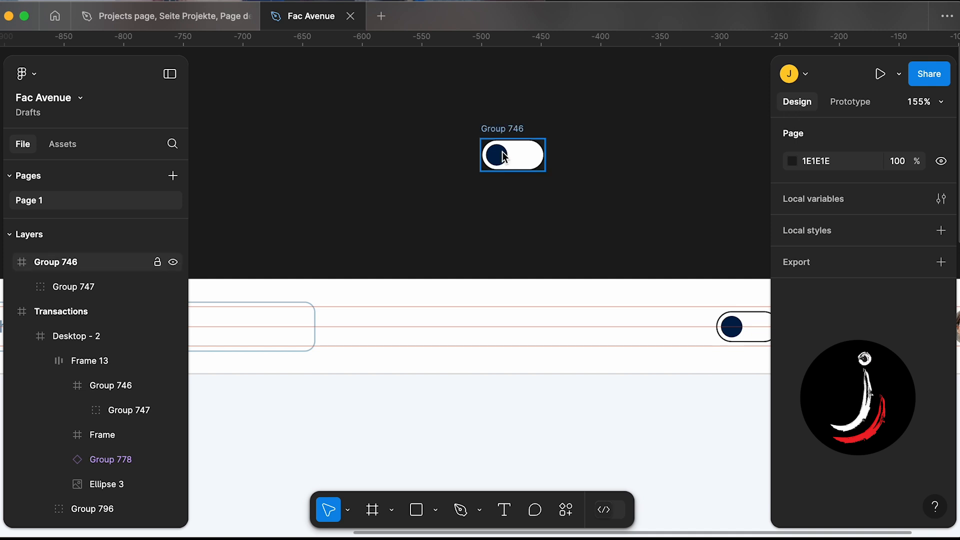
# - Turn the toggle frame into a component and add a second variant
pyautogui.click(534, 165)
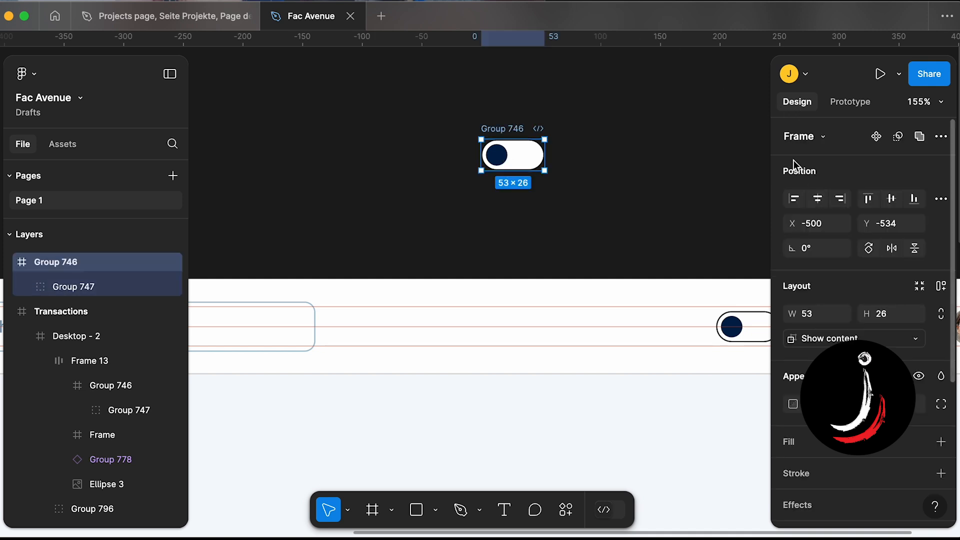
pyautogui.click(876, 140)
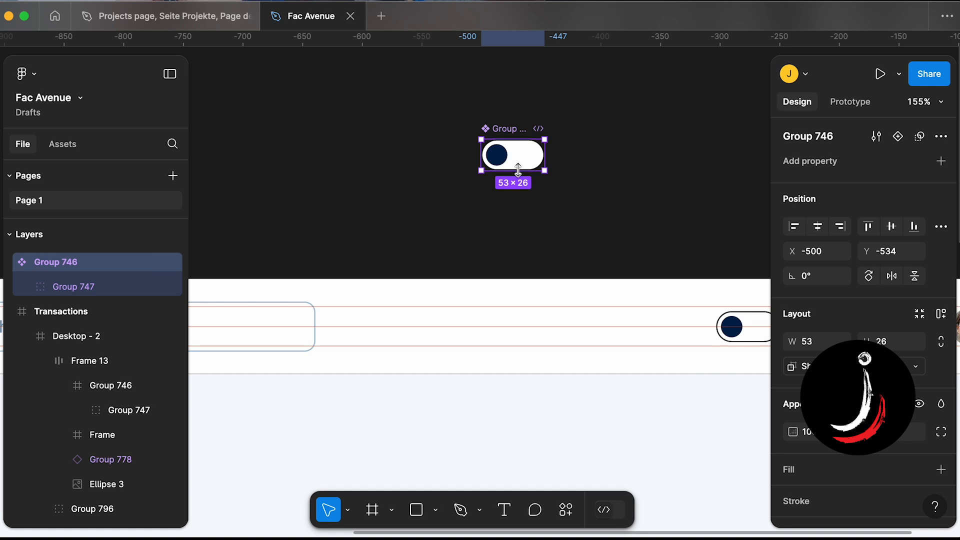
pyautogui.scroll(5, 517, 156)
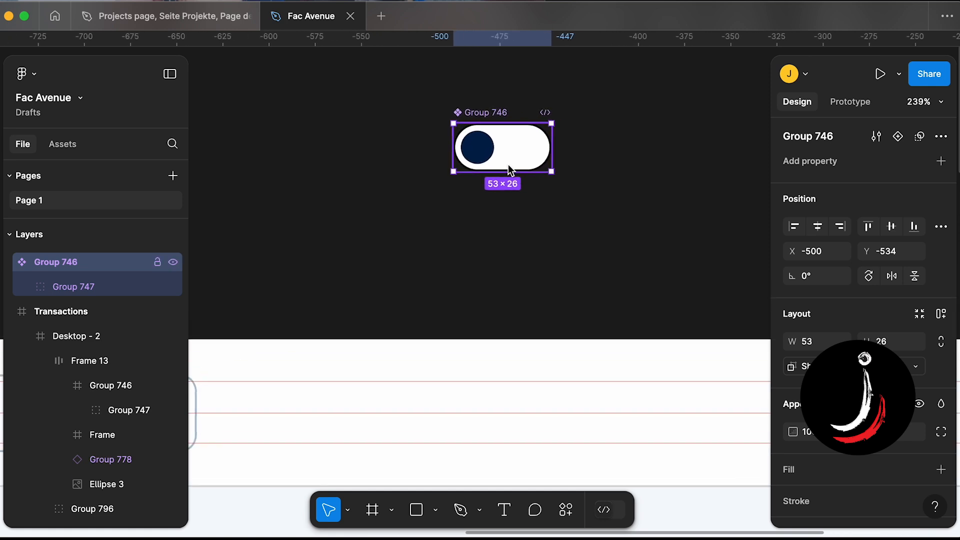
pyautogui.click(899, 136)
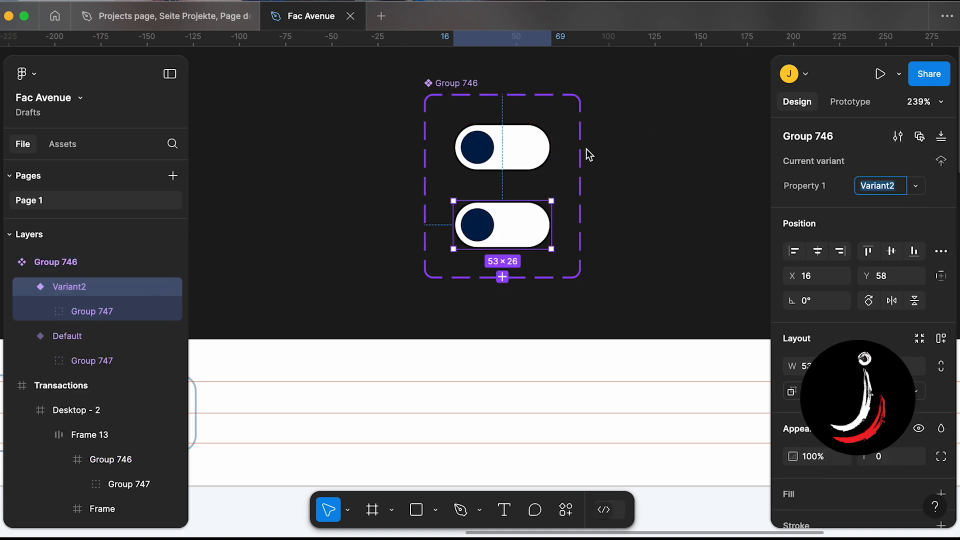
# - Compare the two toggle variants, then undo back to the plain toggle frame
pyautogui.click(496, 158)
pyautogui.click(506, 228)
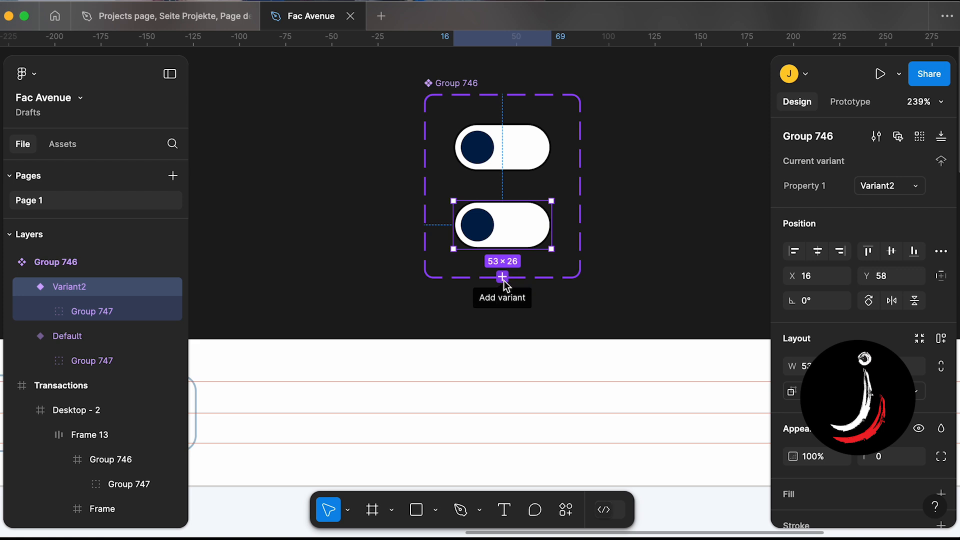
pyautogui.click(498, 164)
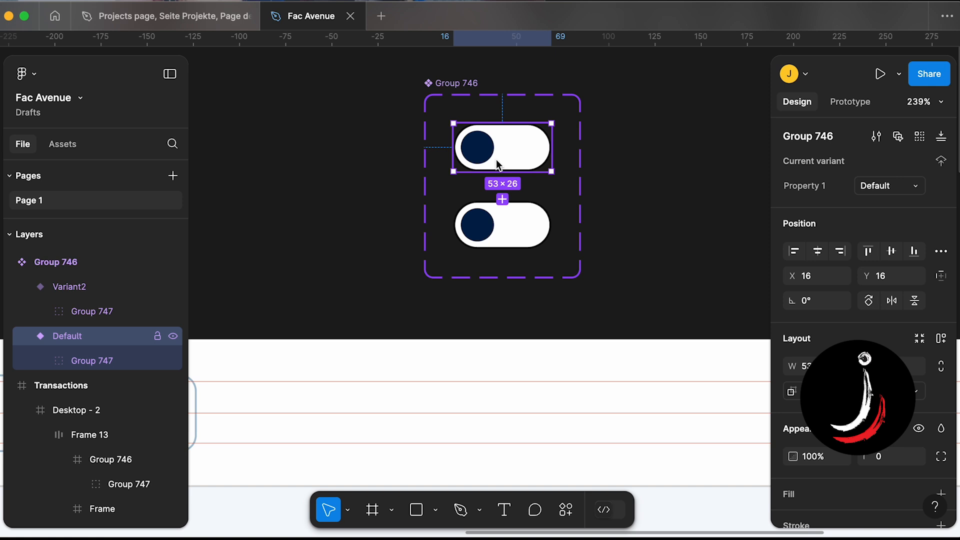
pyautogui.click(520, 245)
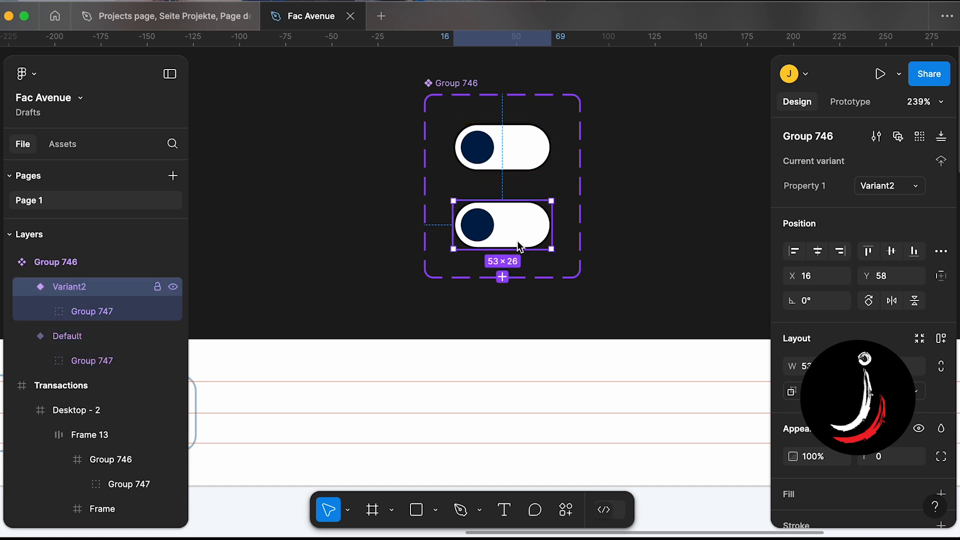
pyautogui.click(509, 158)
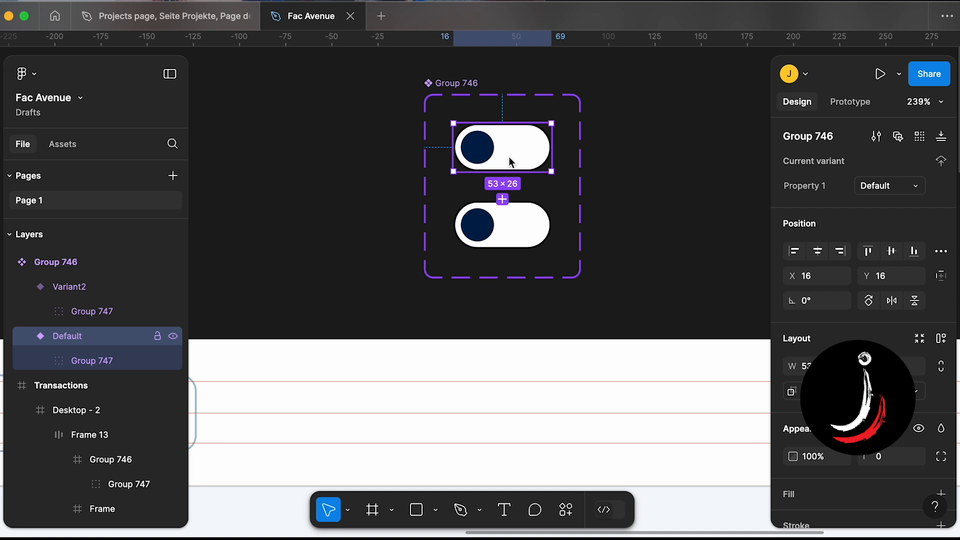
pyautogui.click(523, 227)
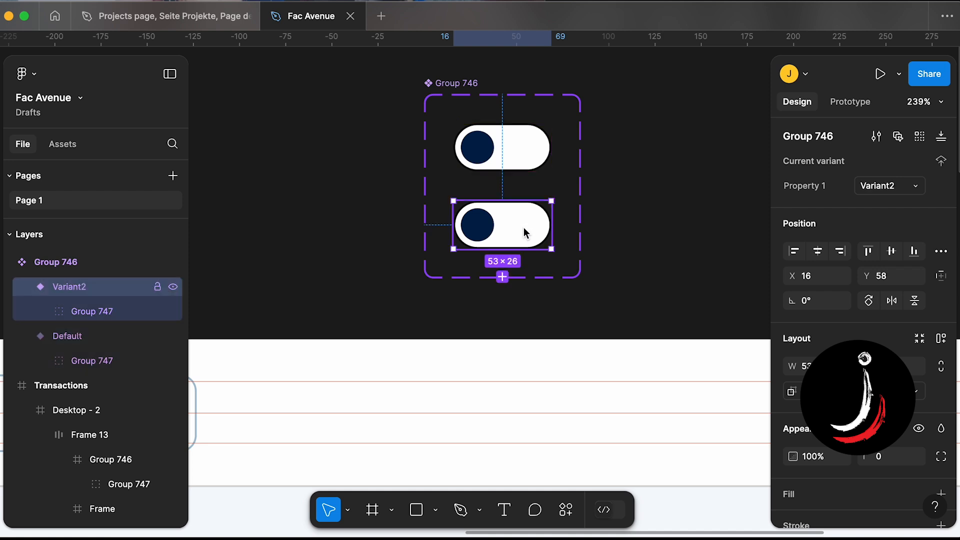
pyautogui.click(508, 166)
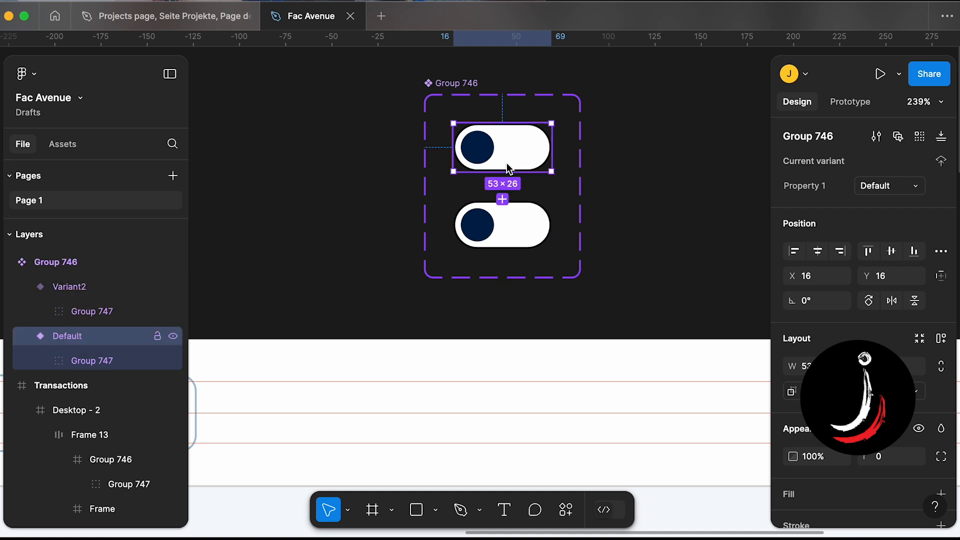
pyautogui.press('super+z')
pyautogui.press('super+z')
pyautogui.press('super+z')
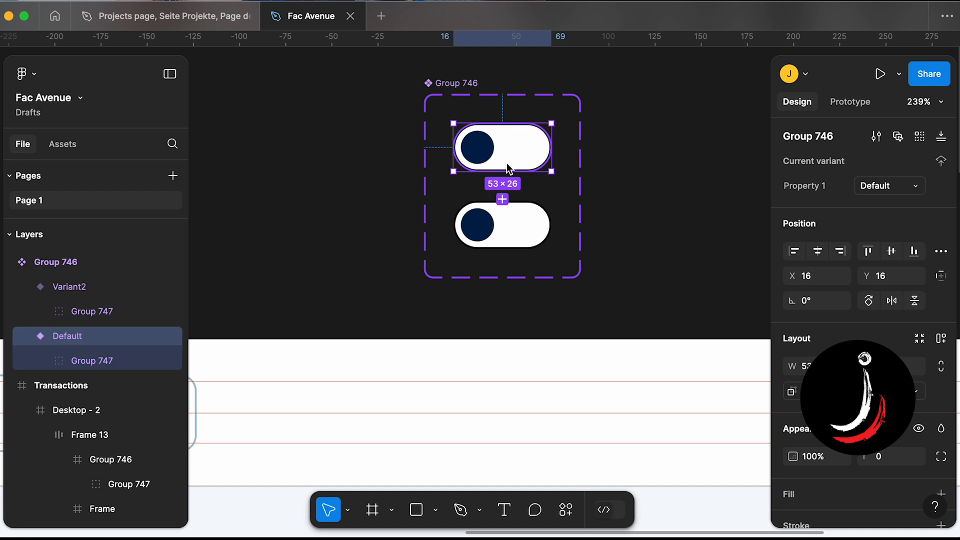
pyautogui.press('super+z')
pyautogui.press('super+z')
pyautogui.press('super+z')
pyautogui.press('super+z')
pyautogui.press('super+z')
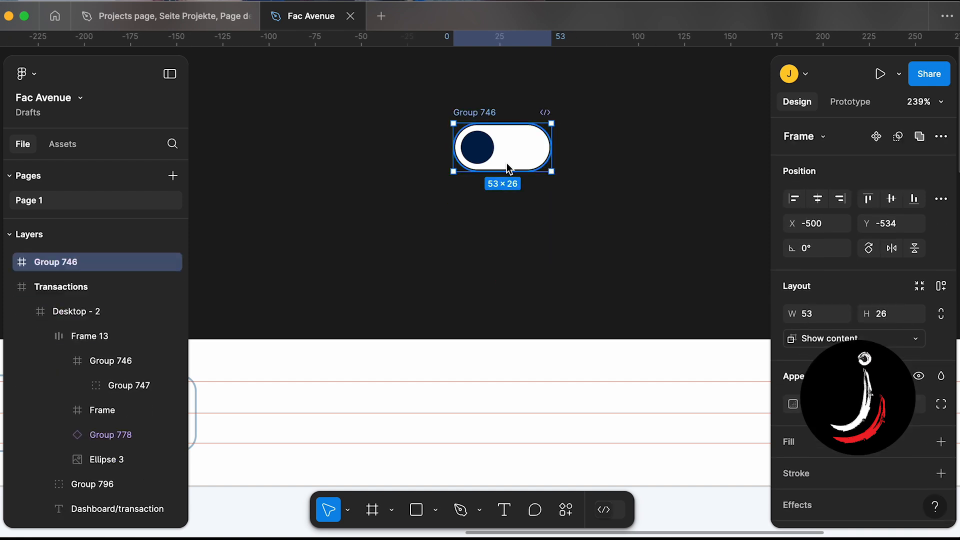
# - Select the toggle frame again, make it a component and add a second variant
pyautogui.click(528, 250)
pyautogui.scroll(1, 528, 250)
pyautogui.hscroll(-1, 528, 250)
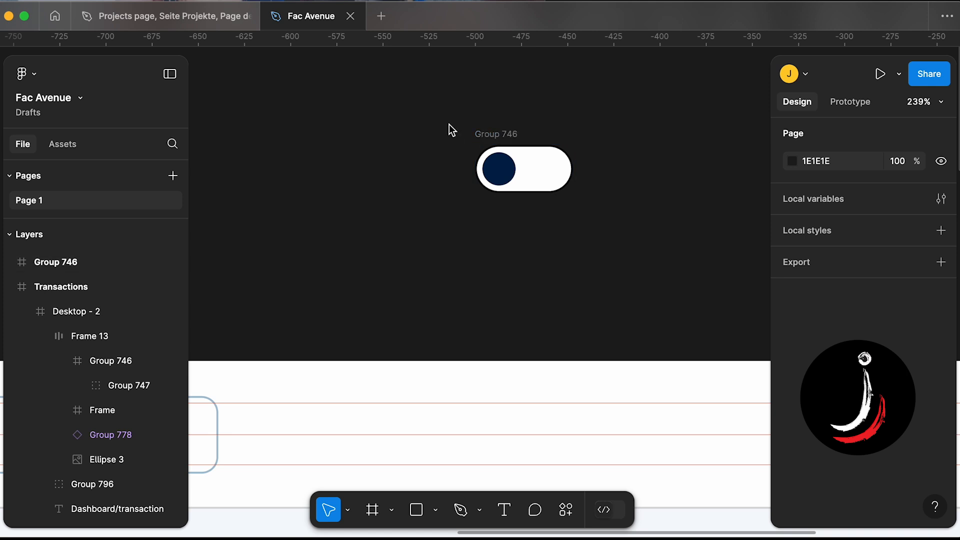
pyautogui.moveTo(450, 125); pyautogui.dragTo(579, 178)
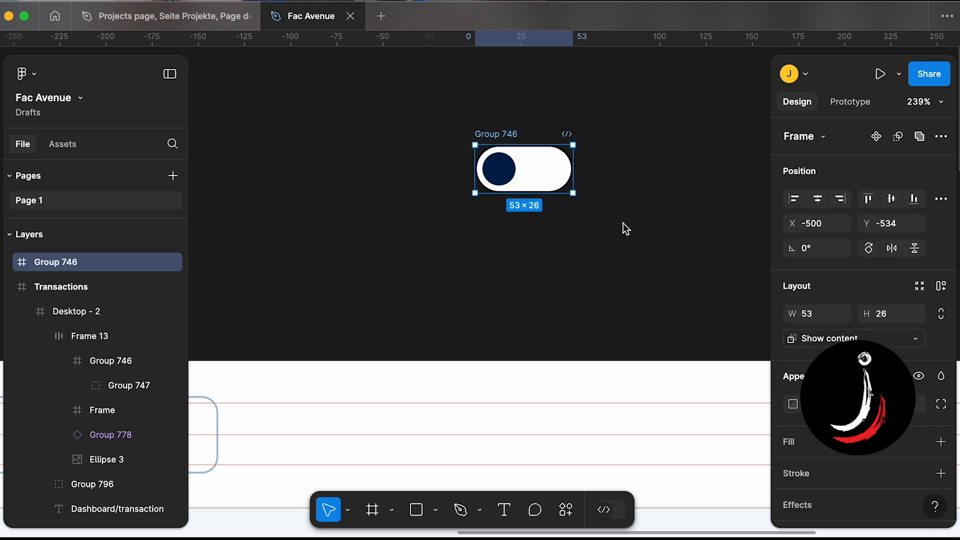
pyautogui.click(876, 137)
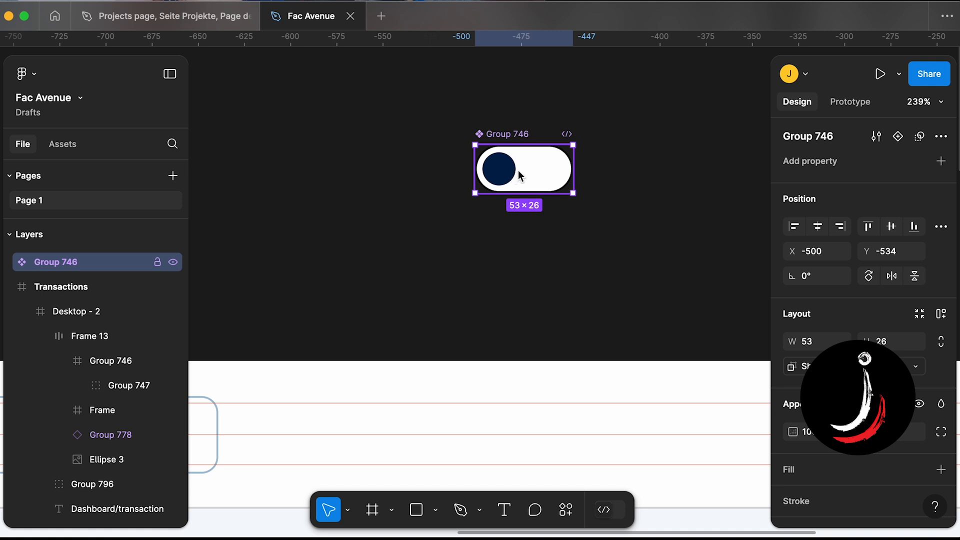
pyautogui.click(898, 136)
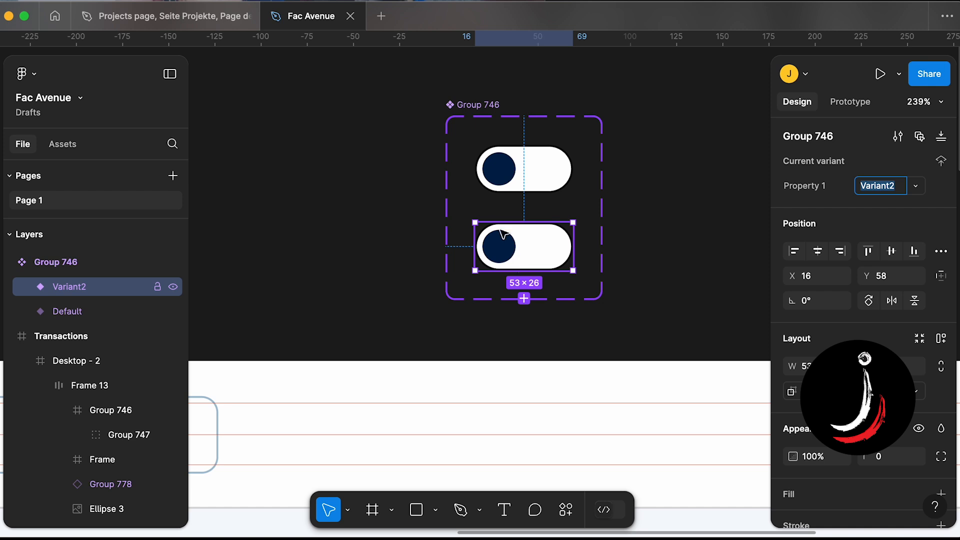
# - Undo the variant and component creation on the toggle frame
pyautogui.click(418, 139)
pyautogui.press('super+z')
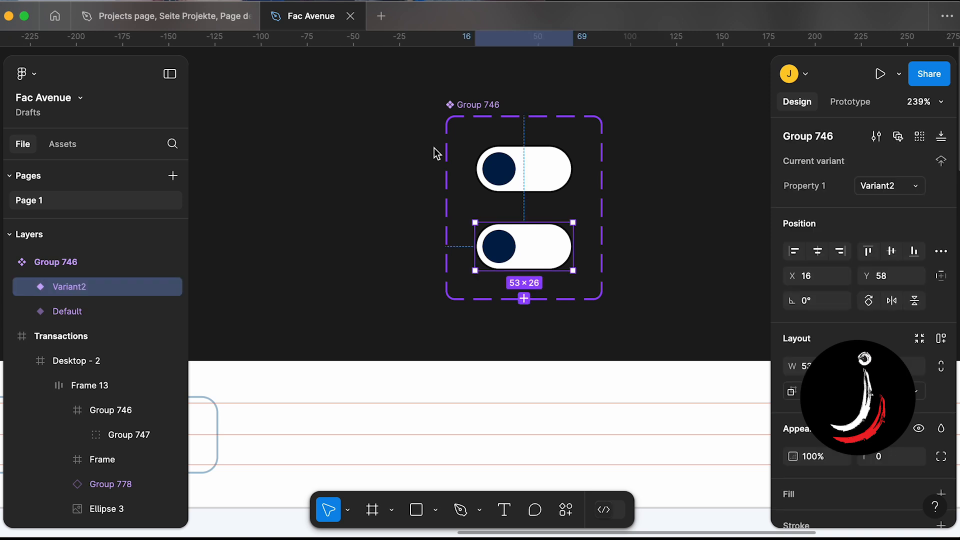
pyautogui.press('super+z')
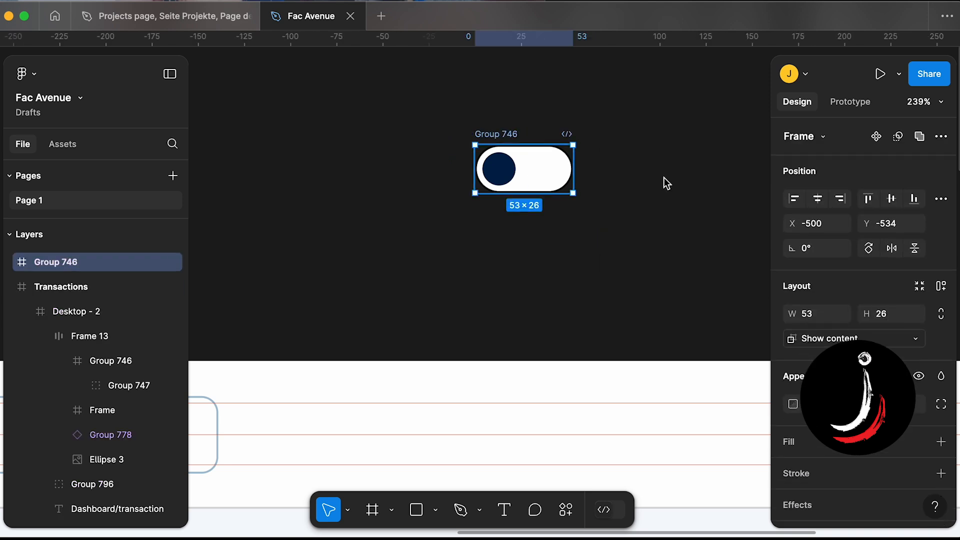
# - Apply auto layout to the toggle frame, then turn it into a component with a second variant
pyautogui.click(941, 286)
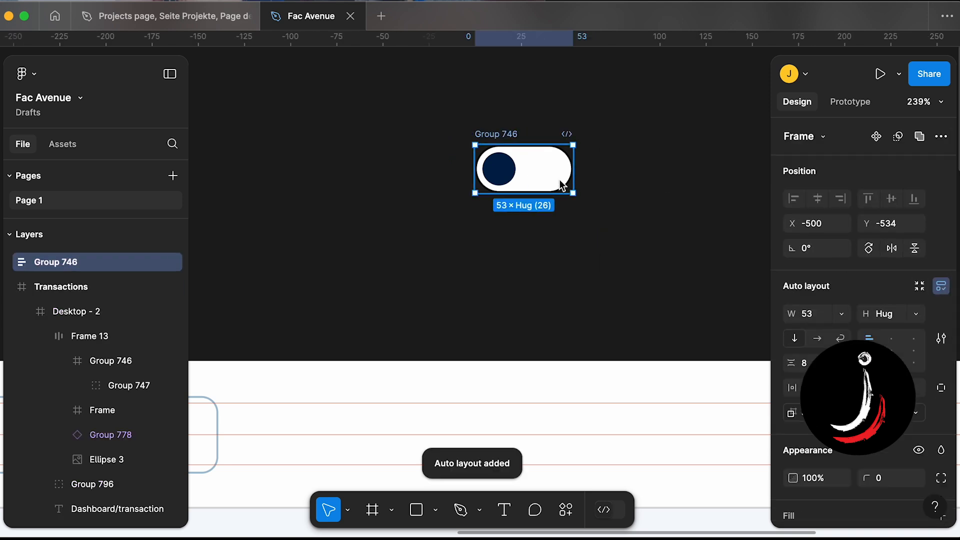
pyautogui.click(876, 137)
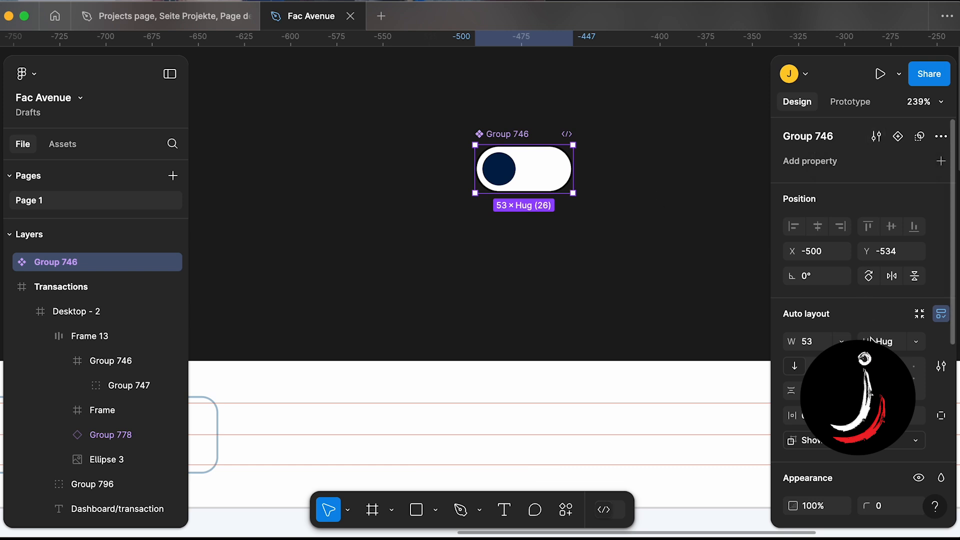
pyautogui.click(896, 137)
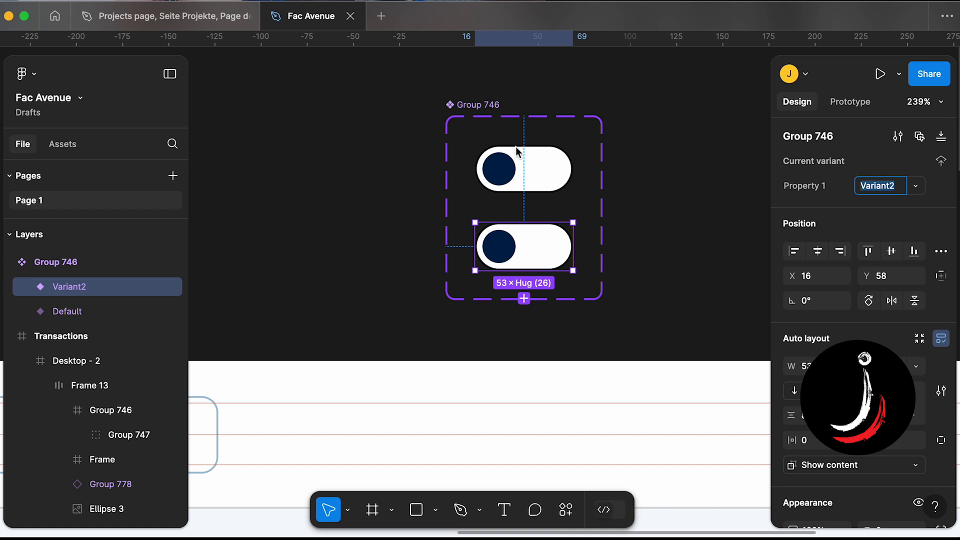
pyautogui.click(421, 238)
pyautogui.hscroll(2, 421, 238)
pyautogui.scroll(-1, 421, 238)
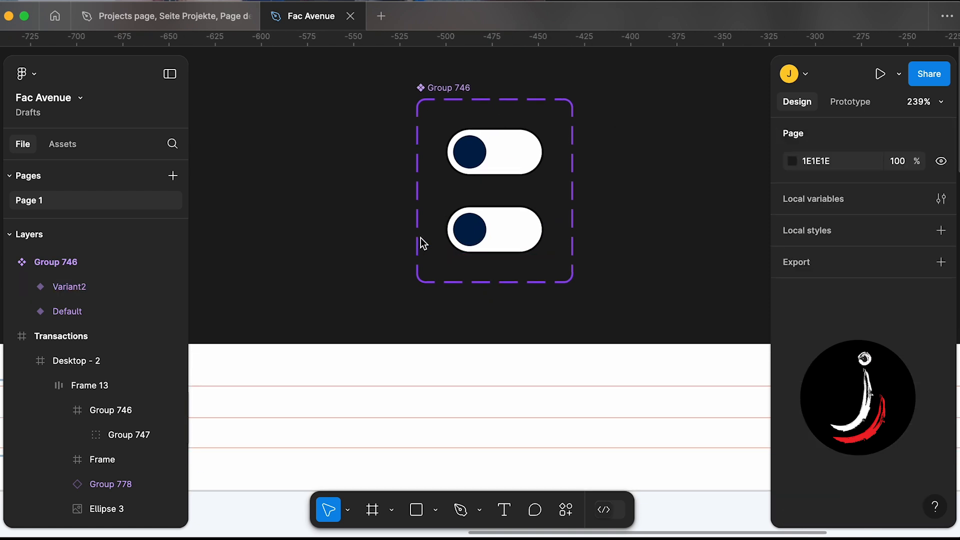
# - Shift the second variant's knob circle to the right side of the toggle track
pyautogui.click(476, 224)
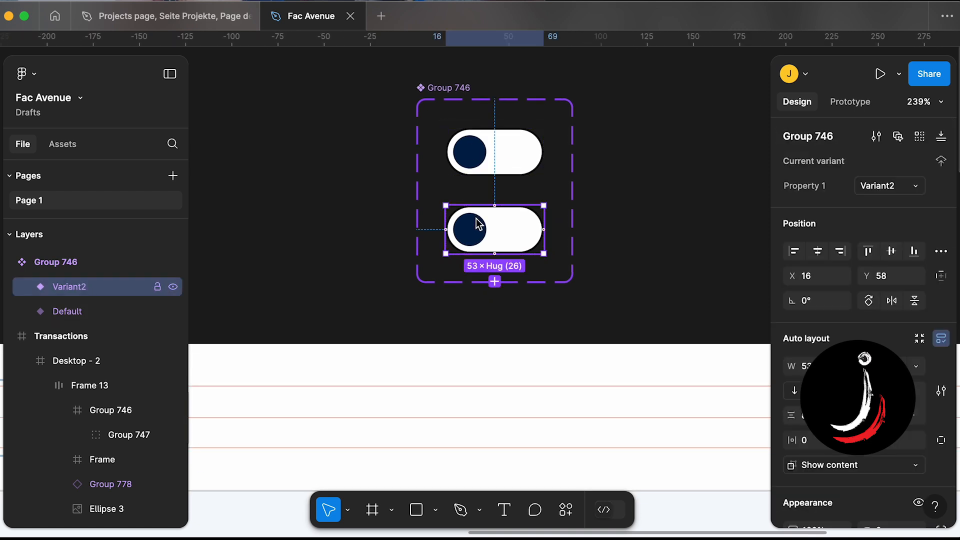
pyautogui.scroll(3, 478, 226)
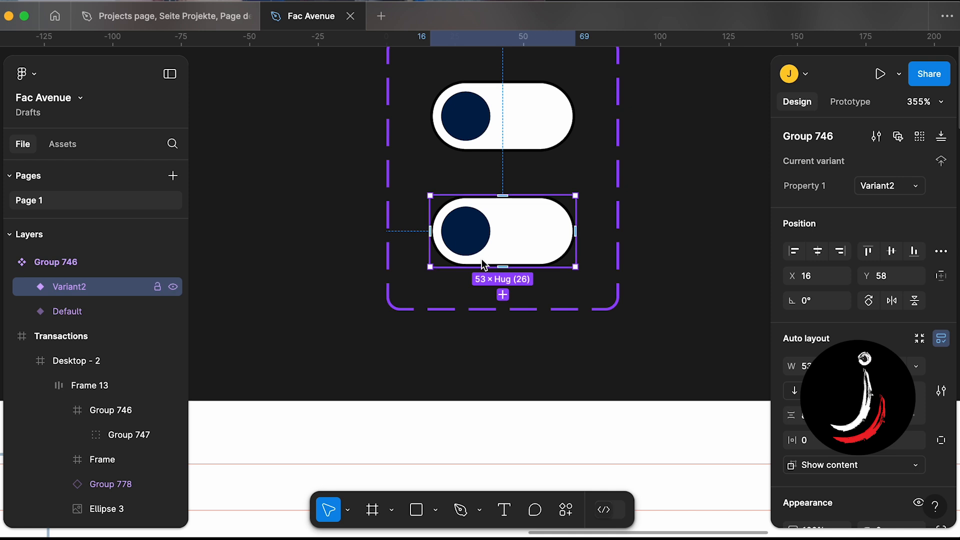
pyautogui.scroll(3, 482, 259)
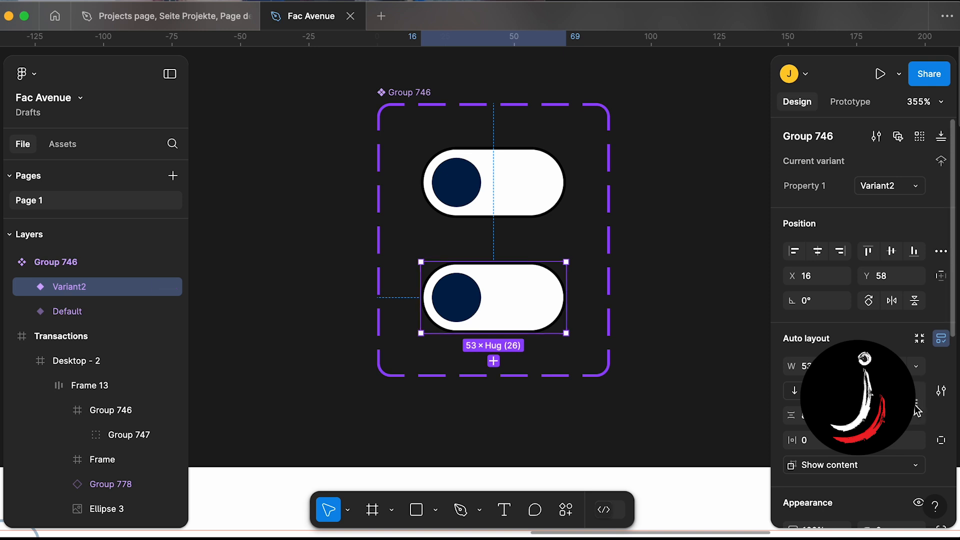
pyautogui.doubleClick(453, 300)
pyautogui.doubleClick(452, 300)
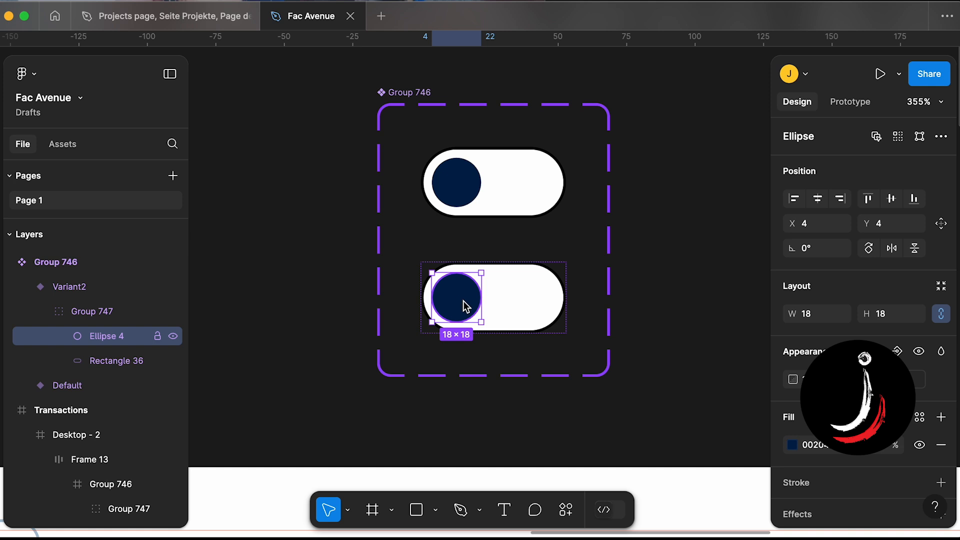
pyautogui.hotkey('shift', 'Right')
pyautogui.hotkey('shift', 'Right')
pyautogui.hotkey('shift', 'Right')
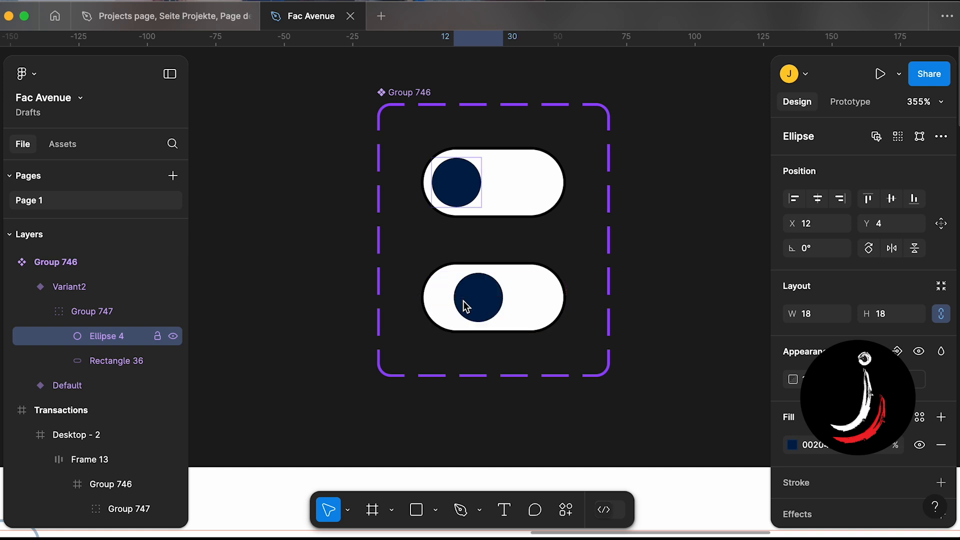
pyautogui.hotkey('shift', 'Right')
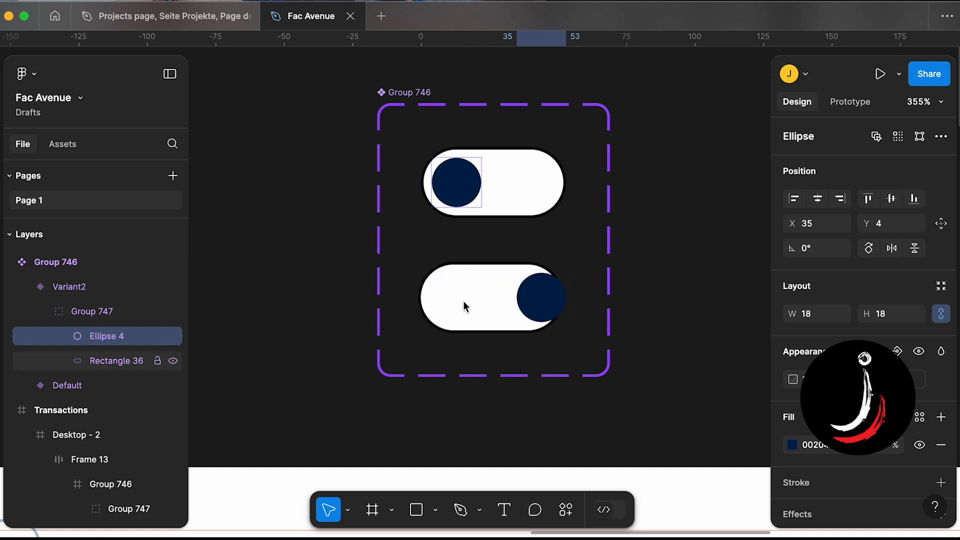
pyautogui.hotkey('shift', 'Left')
pyautogui.doubleClick(519, 304)
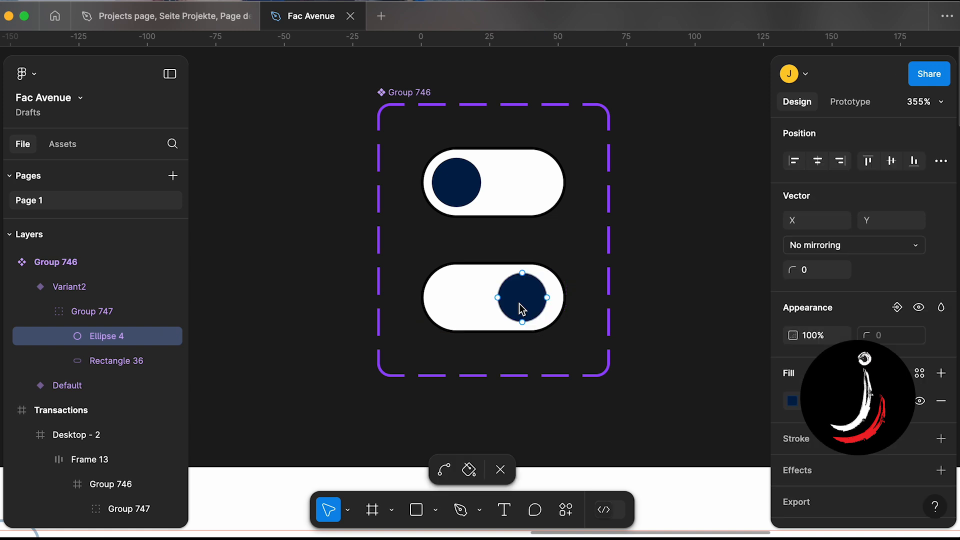
pyautogui.click(316, 232)
pyautogui.scroll(-1, 316, 232)
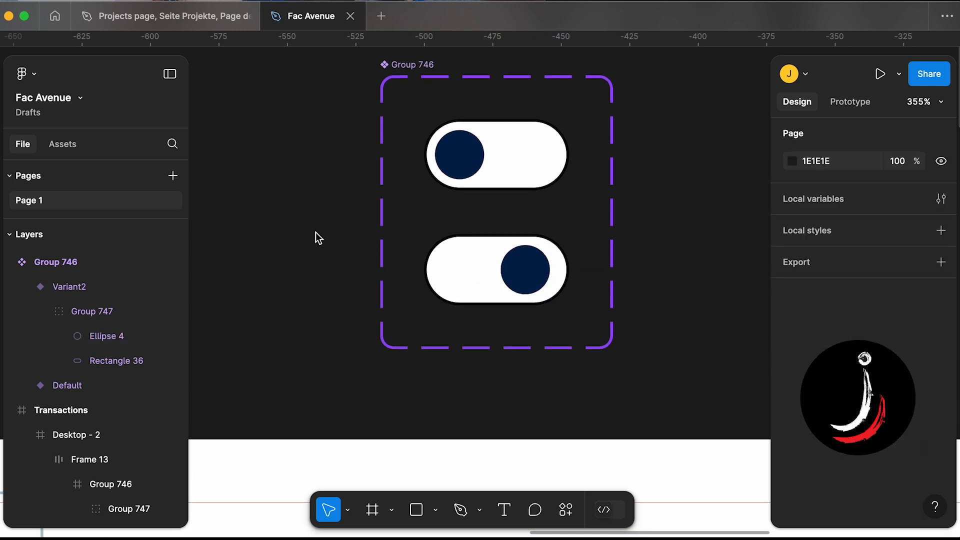
# - Fine-tune the second variant's knob position to X 30 inside the track
pyautogui.scroll(1, 316, 232)
pyautogui.hscroll(1, 316, 232)
pyautogui.scroll(1, 427, 312)
pyautogui.click(490, 289)
pyautogui.doubleClick(497, 302)
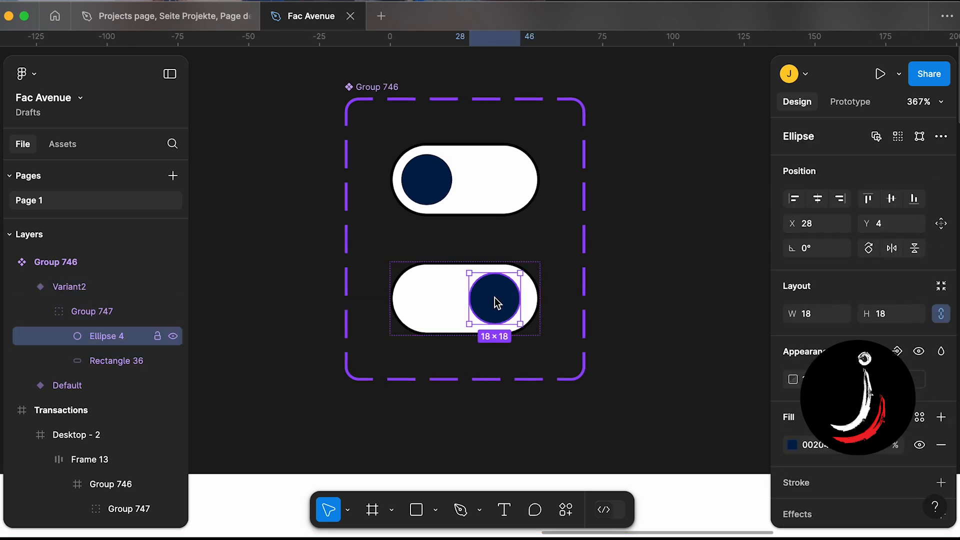
pyautogui.moveTo(496, 303); pyautogui.dragTo(502, 303)
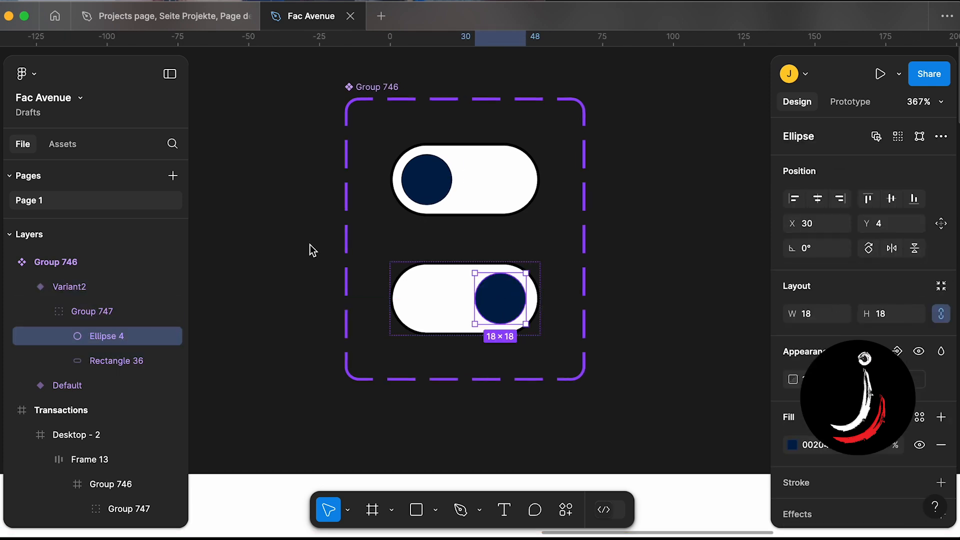
pyautogui.click(304, 243)
pyautogui.hscroll(-1, 304, 243)
pyautogui.scroll(1, 304, 243)
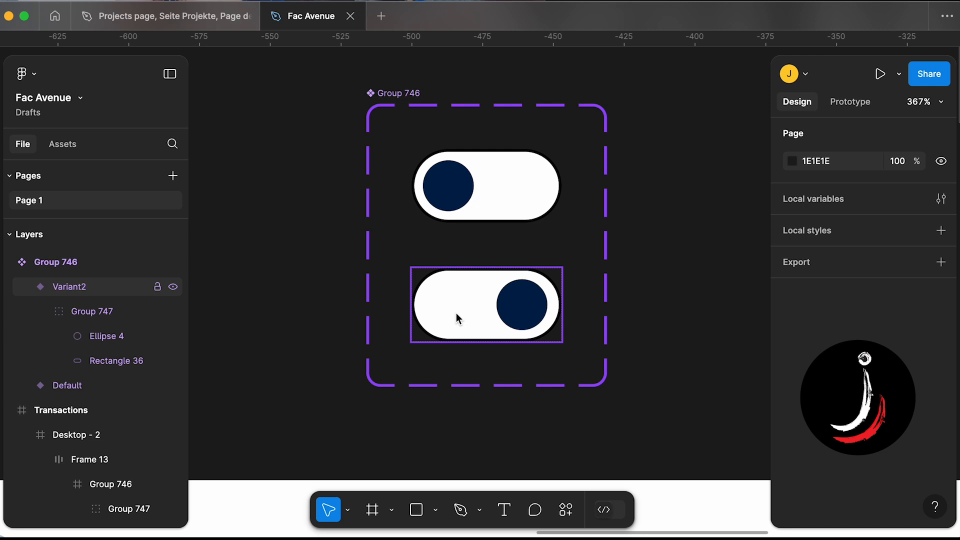
pyautogui.doubleClick(519, 301)
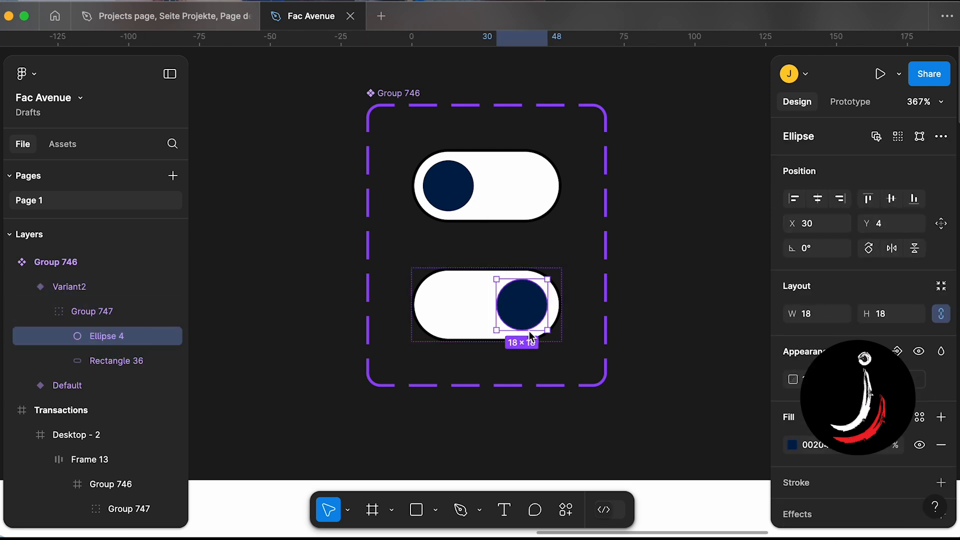
pyautogui.click(553, 422)
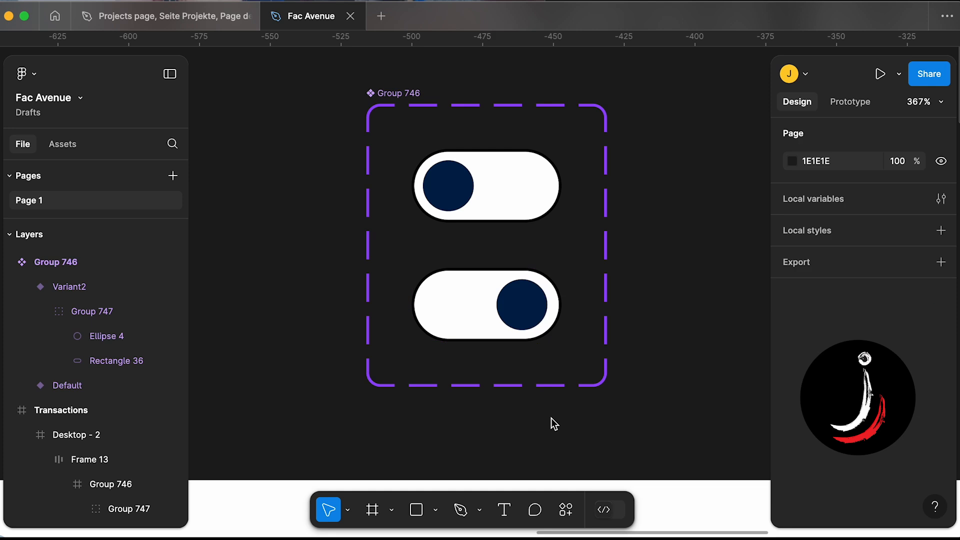
# - Replace the second variant's knob fill with a stroke, turning it into an outlined hollow circle
pyautogui.hscroll(-2, 551, 418)
pyautogui.scroll(1, 551, 418)
pyautogui.scroll(-3, 424, 204)
pyautogui.click(507, 214)
pyautogui.click(507, 284)
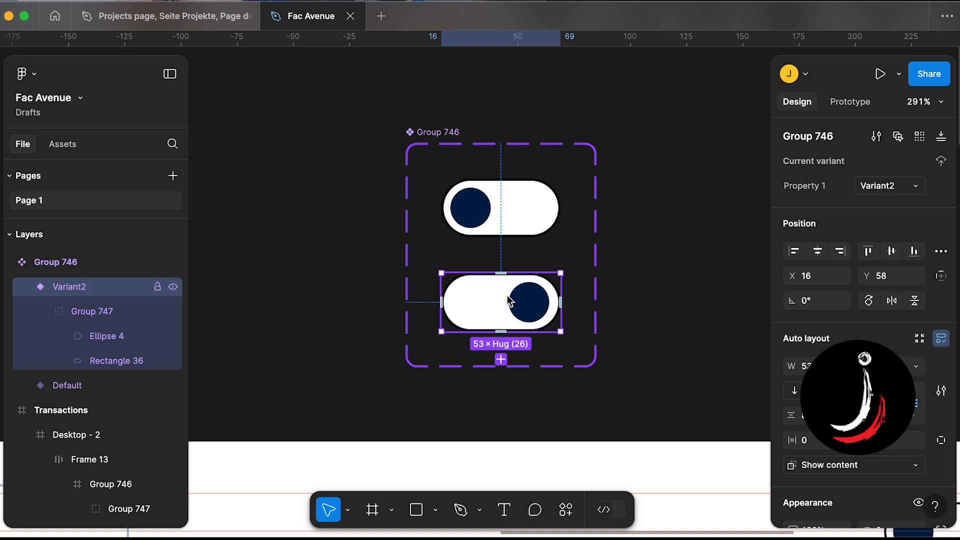
pyautogui.click(498, 205)
pyautogui.click(470, 293)
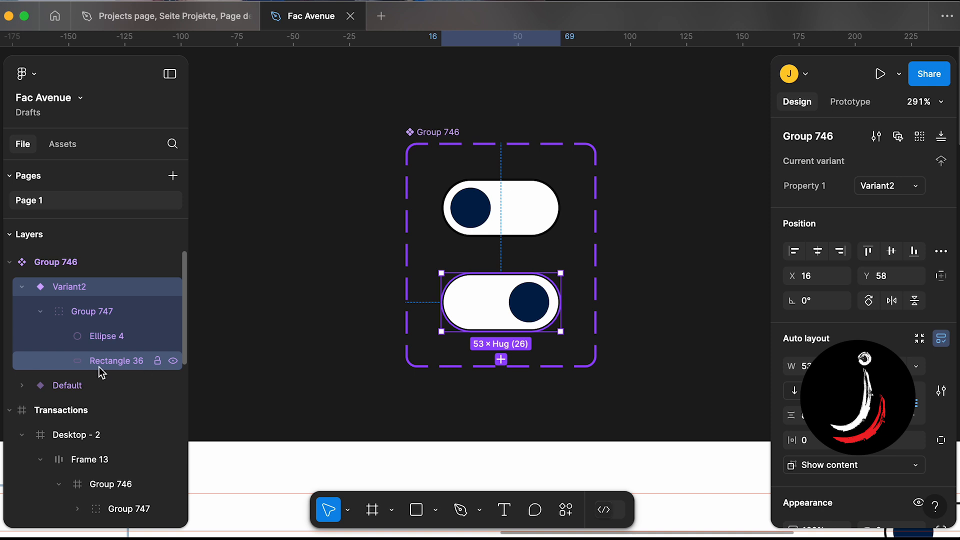
pyautogui.click(493, 216)
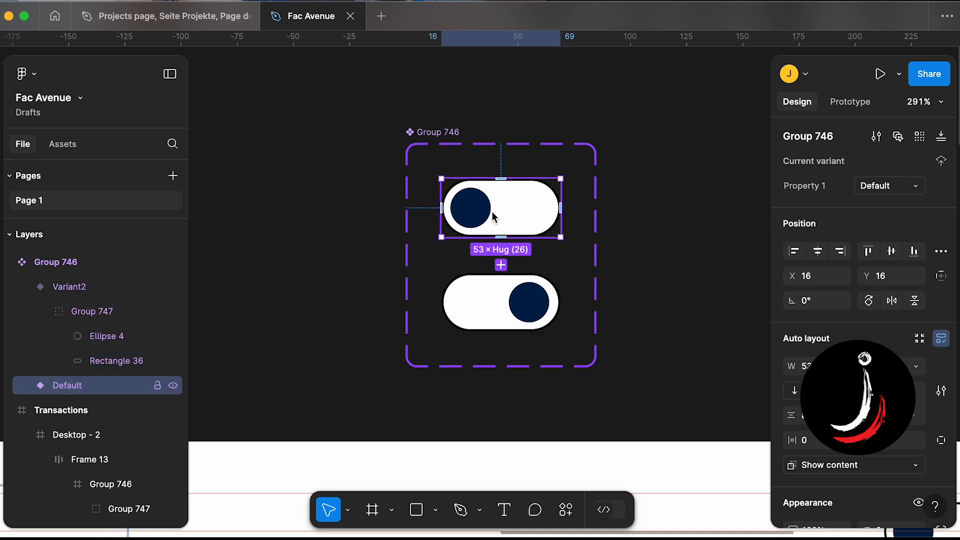
pyautogui.doubleClick(524, 298)
pyautogui.doubleClick(523, 298)
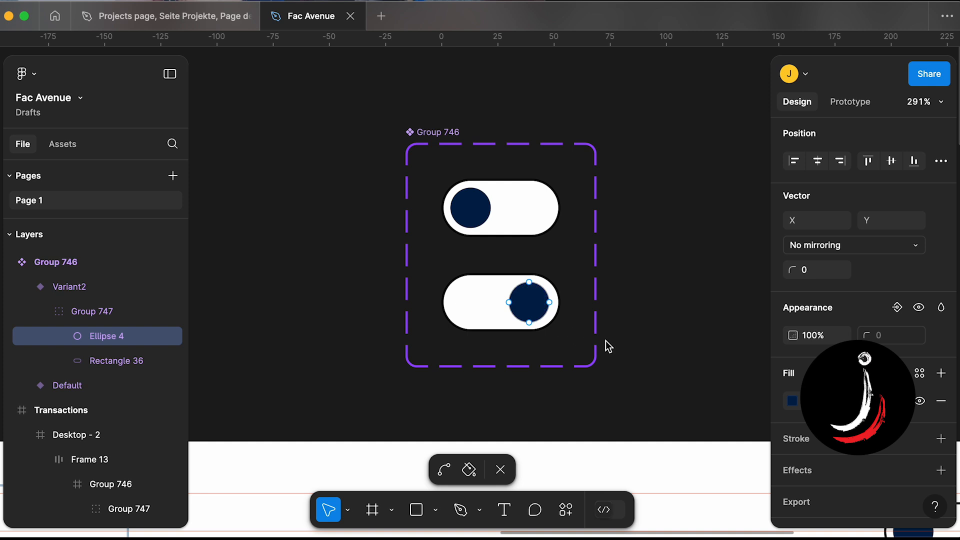
pyautogui.press('Escape')
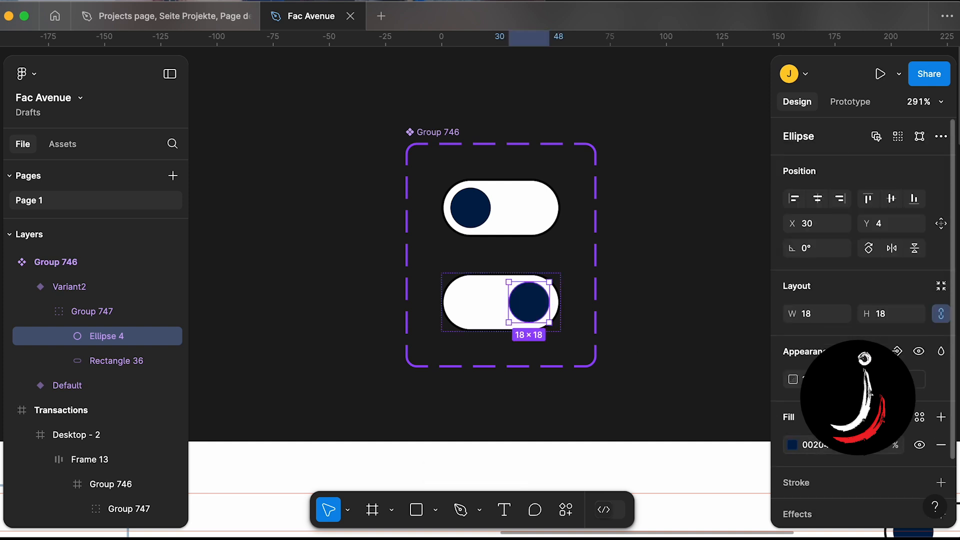
pyautogui.scroll(-1, 860, 300)
pyautogui.click(941, 410)
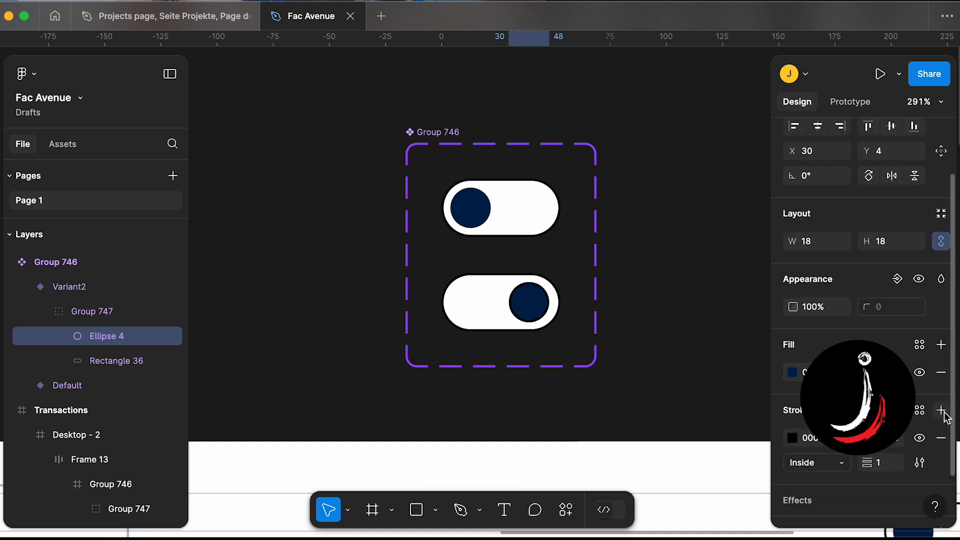
pyautogui.click(939, 372)
pyautogui.click(665, 378)
# - Connect the default variant to Variant2 with an On click Change to prototype interaction
pyautogui.scroll(1, 655, 370)
pyautogui.hscroll(-1, 655, 370)
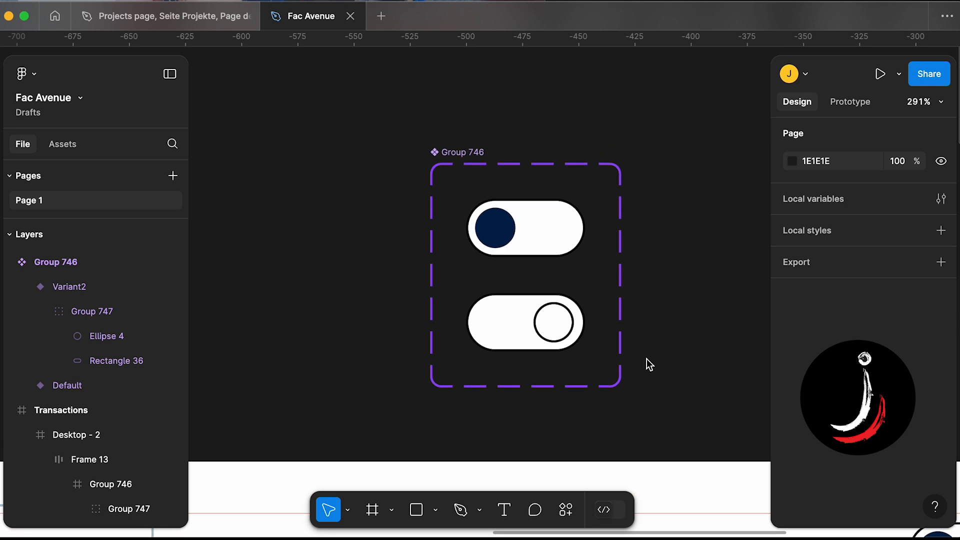
pyautogui.click(499, 203)
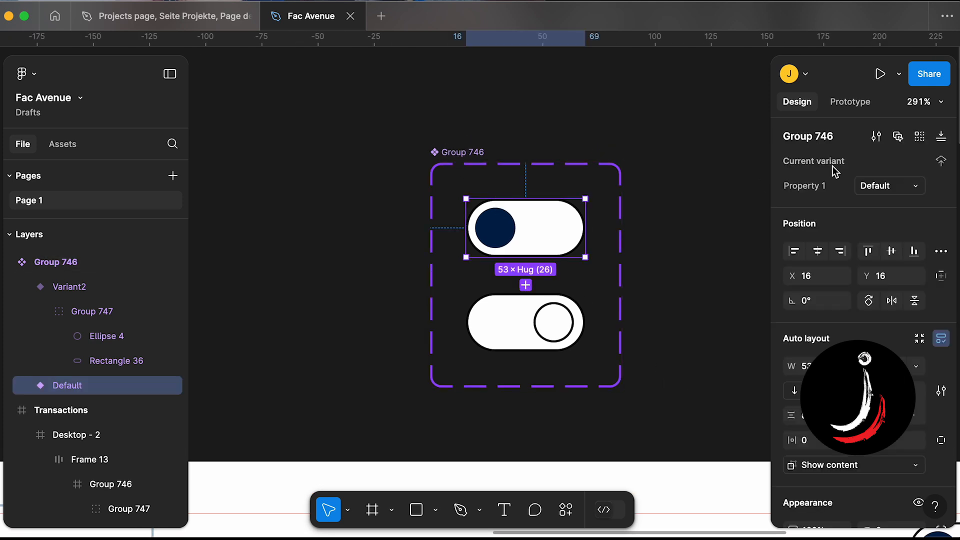
pyautogui.click(858, 102)
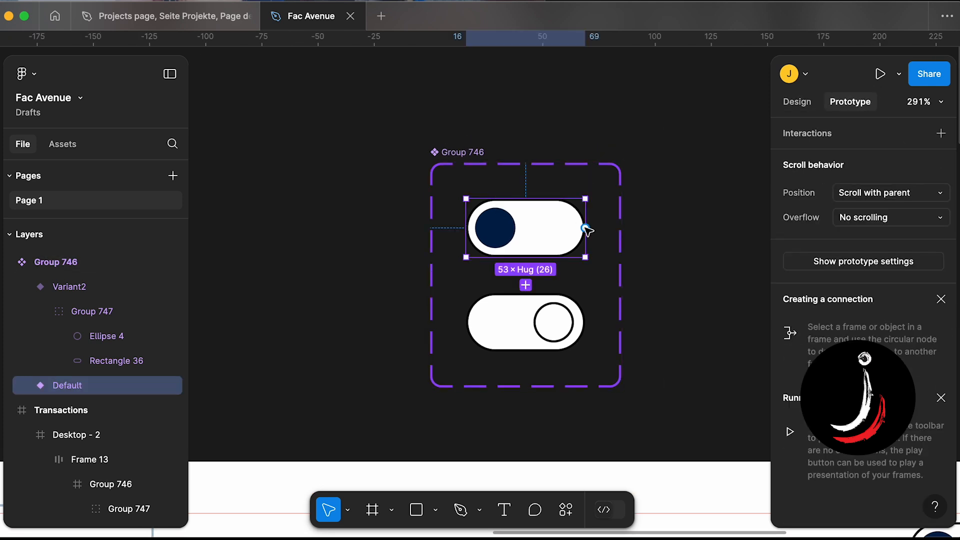
pyautogui.moveTo(525, 257); pyautogui.dragTo(524, 309)
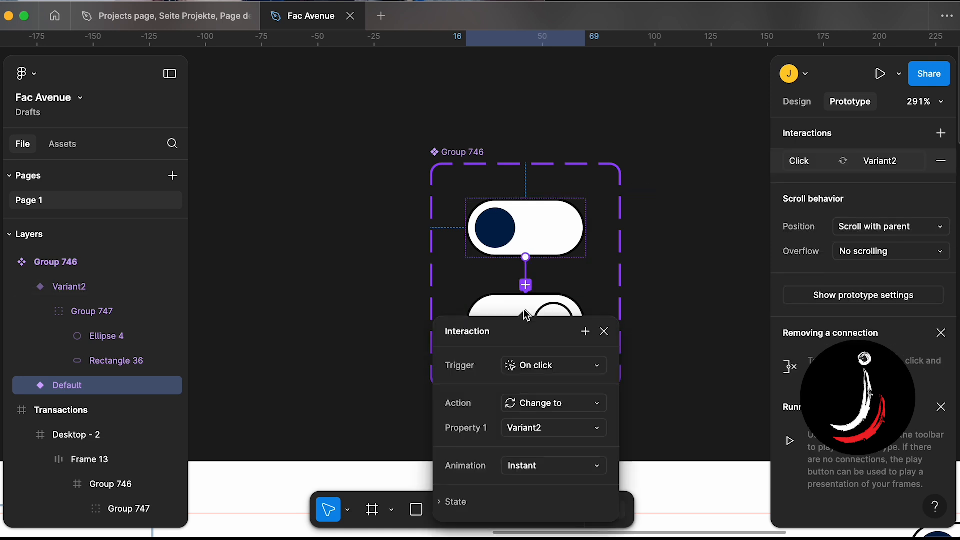
pyautogui.scroll(-5, 524, 309)
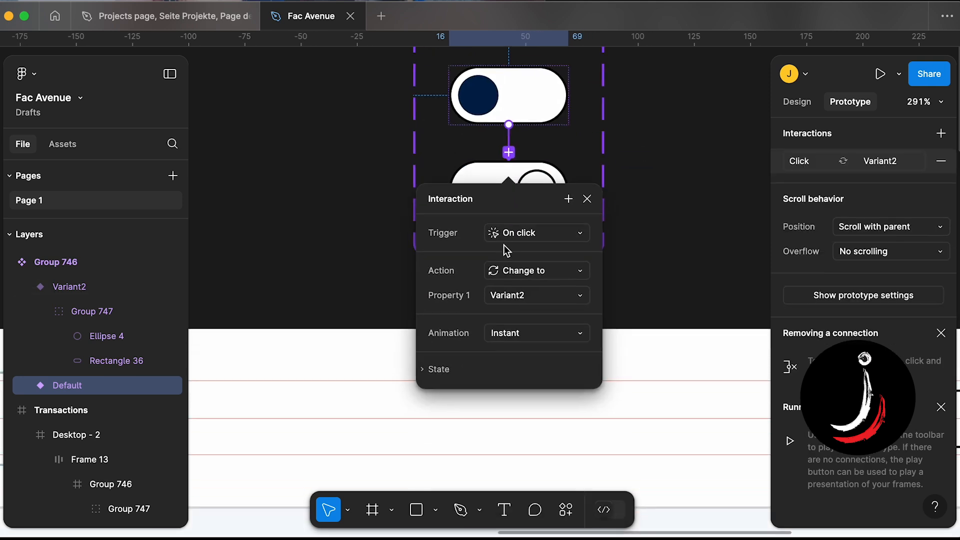
pyautogui.click(517, 275)
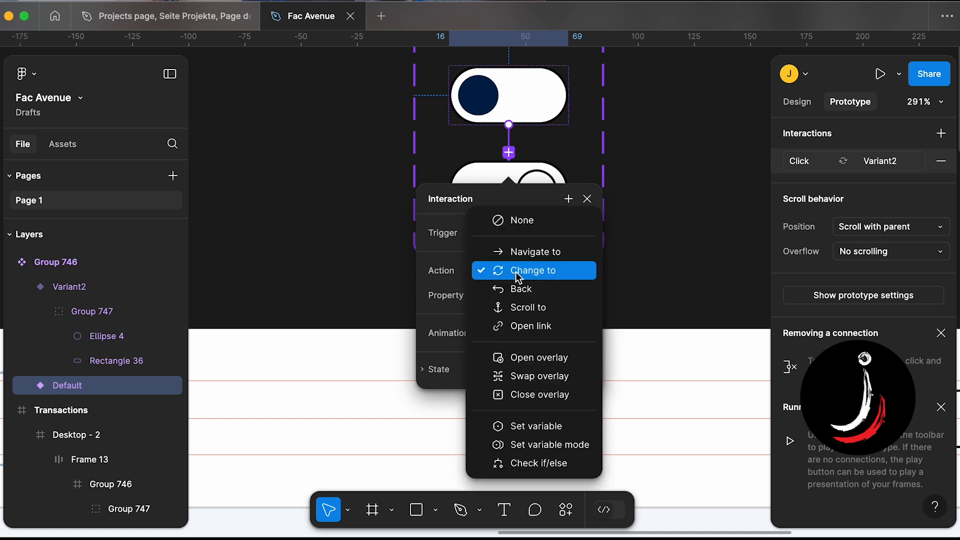
pyautogui.click(517, 276)
pyautogui.click(512, 299)
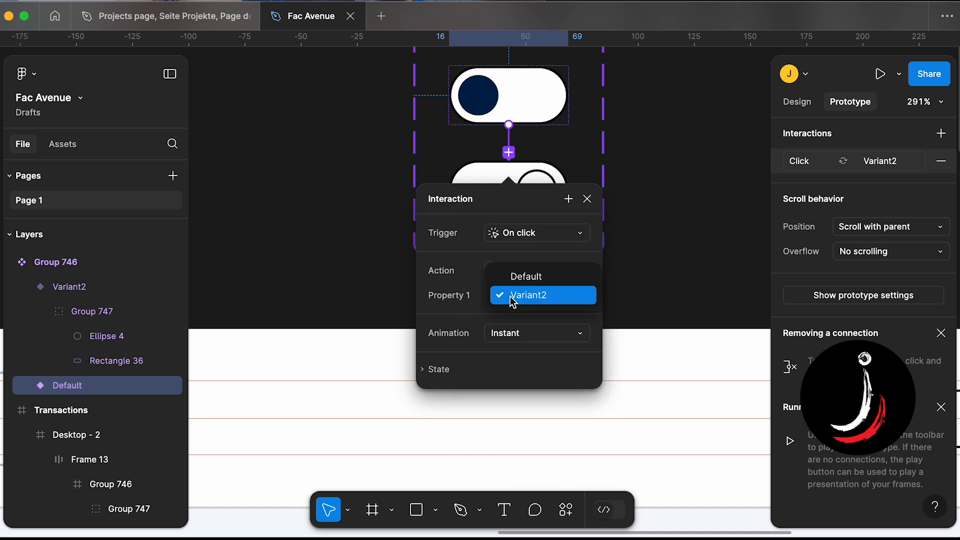
pyautogui.click(455, 299)
pyautogui.click(588, 200)
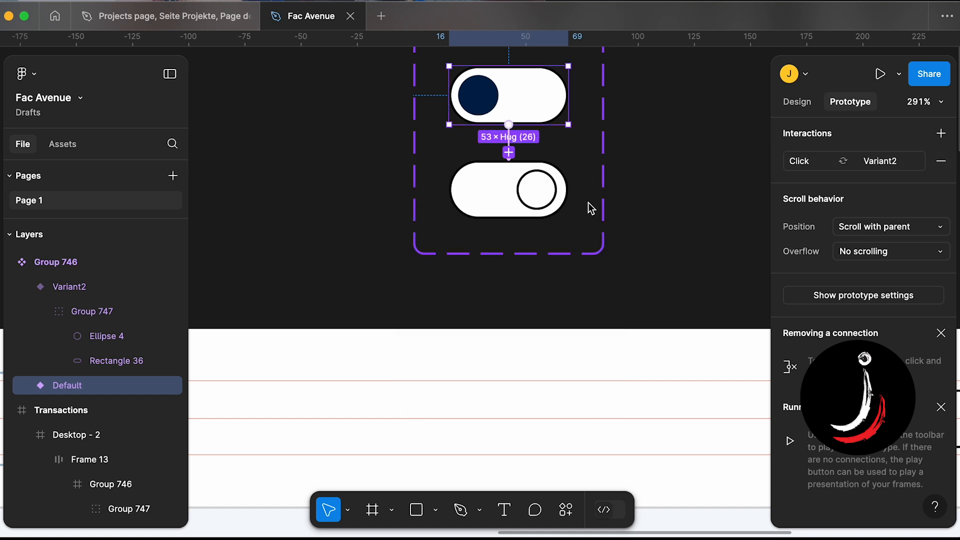
# - Undo the new prototype interaction
pyautogui.press('super+z')
pyautogui.press('super+z')
pyautogui.press('super+z')
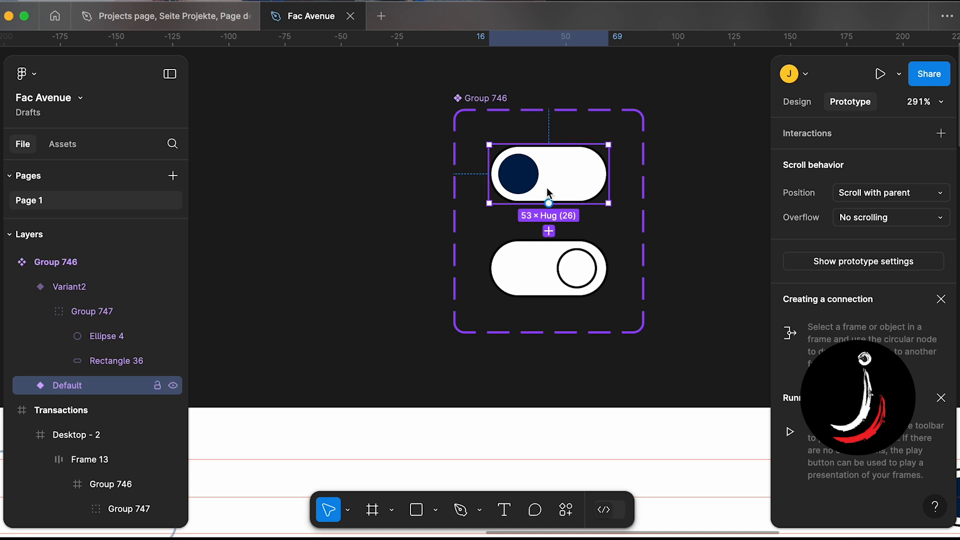
# - Add an On click Change to interaction from the default variant to Variant2 with Instant animation
pyautogui.scroll(3, 572, 190)
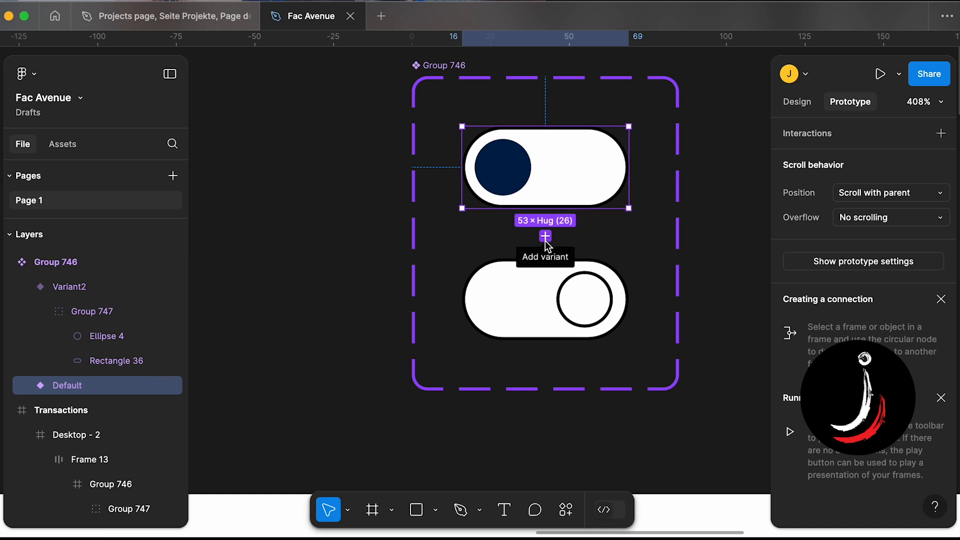
pyautogui.click(565, 299)
pyautogui.click(565, 193)
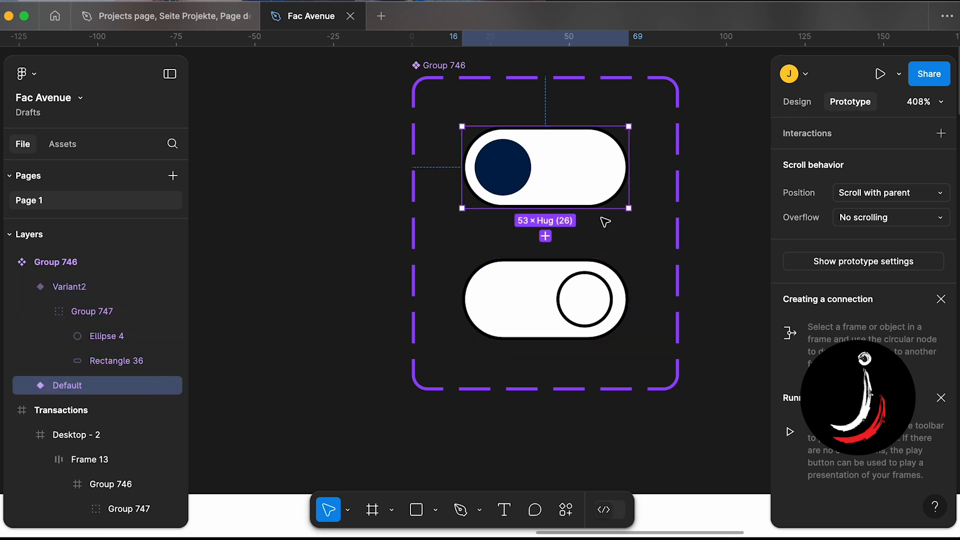
pyautogui.moveTo(545, 209)
pyautogui.moveTo(545, 208); pyautogui.dragTo(547, 278)
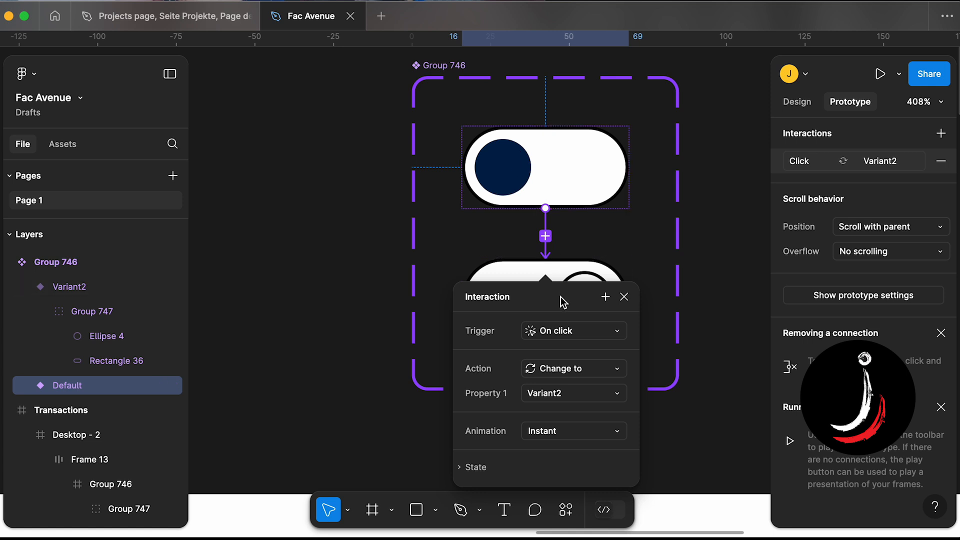
pyautogui.click(530, 263)
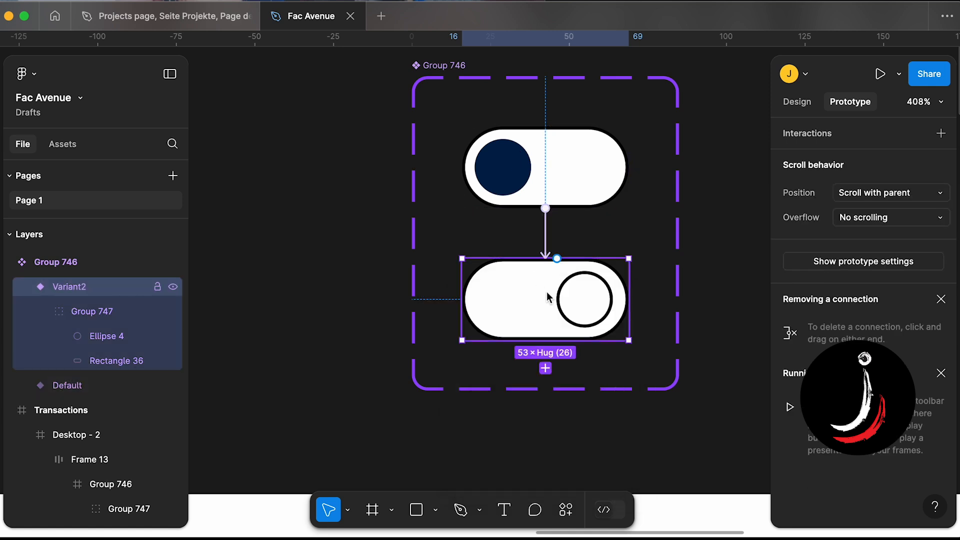
pyautogui.click(543, 236)
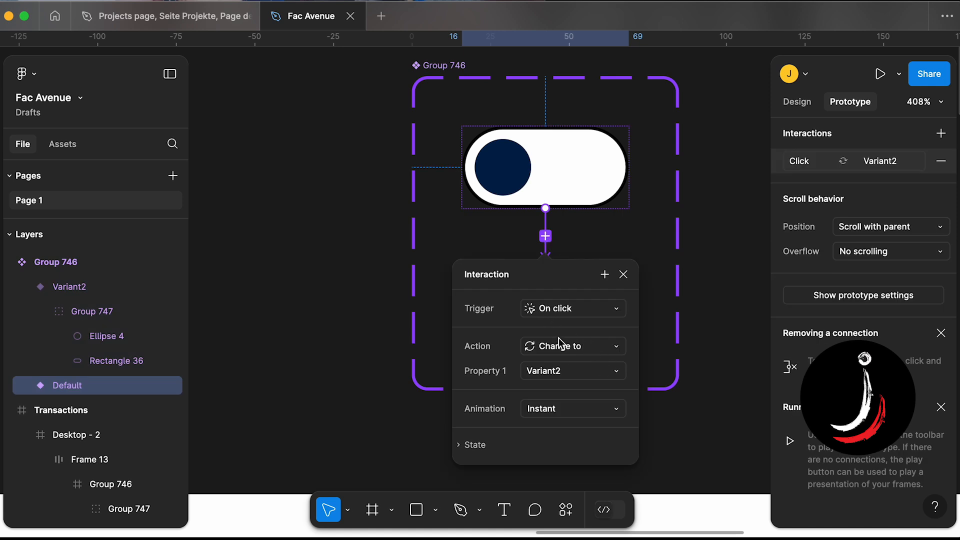
pyautogui.click(565, 353)
pyautogui.click(565, 353)
pyautogui.click(659, 337)
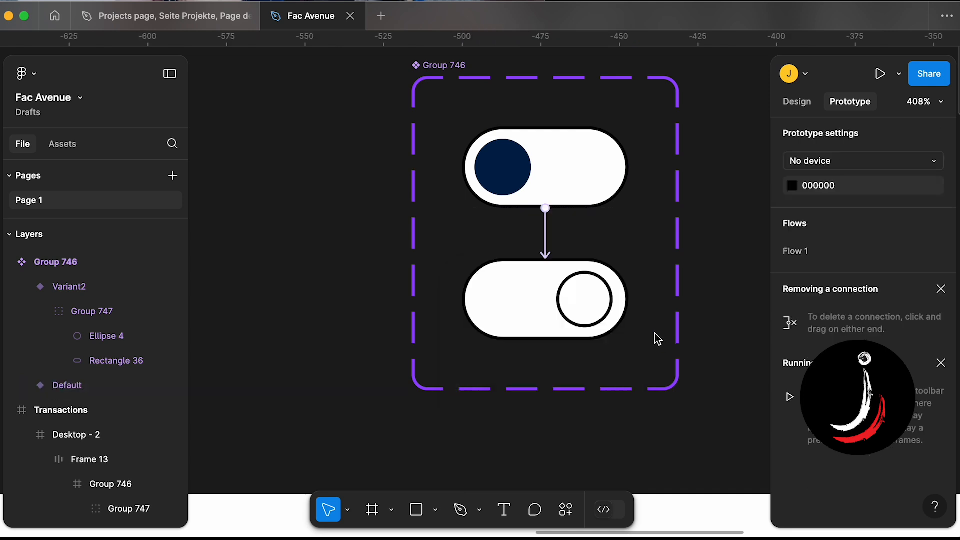
# - Add an On click Change to interaction from Variant2 back to the Default variant
pyautogui.click(559, 275)
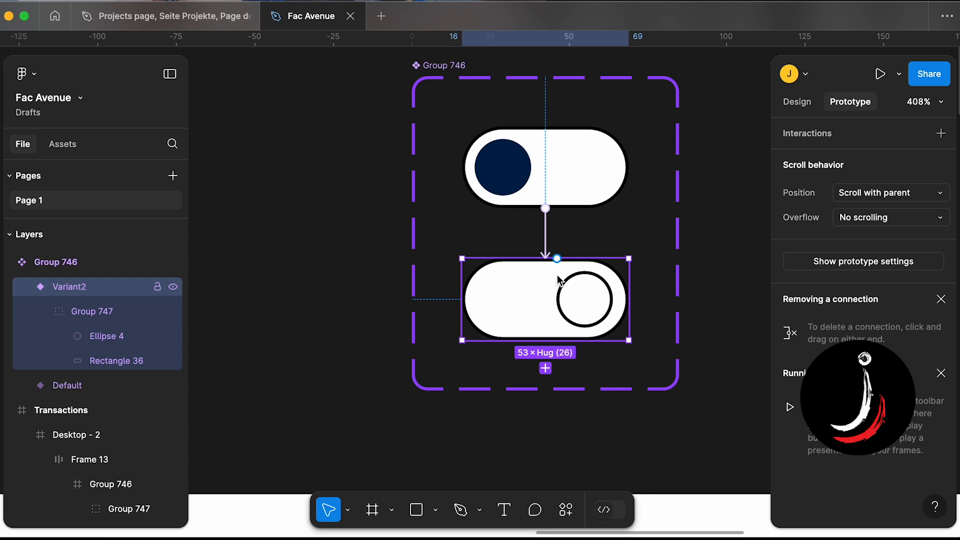
pyautogui.moveTo(557, 259); pyautogui.dragTo(571, 203)
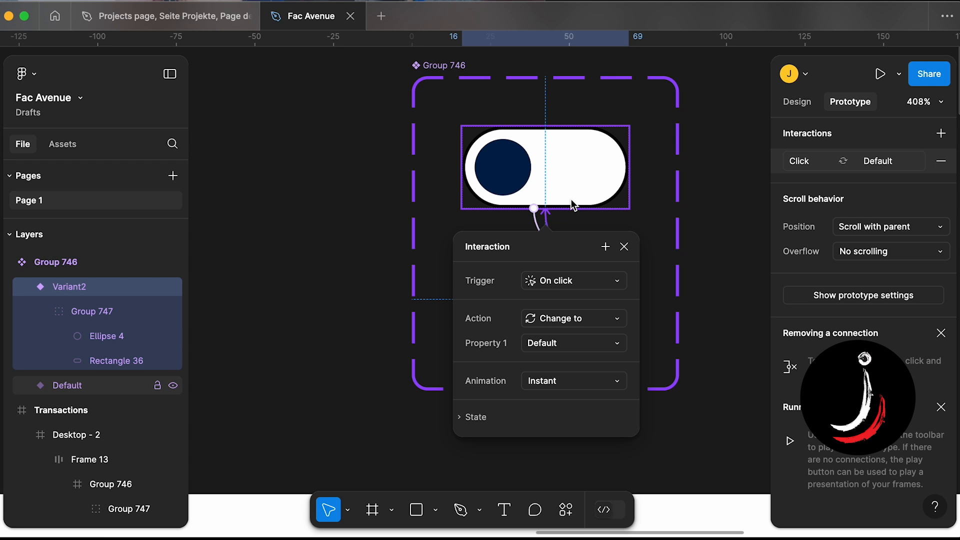
pyautogui.click(601, 215)
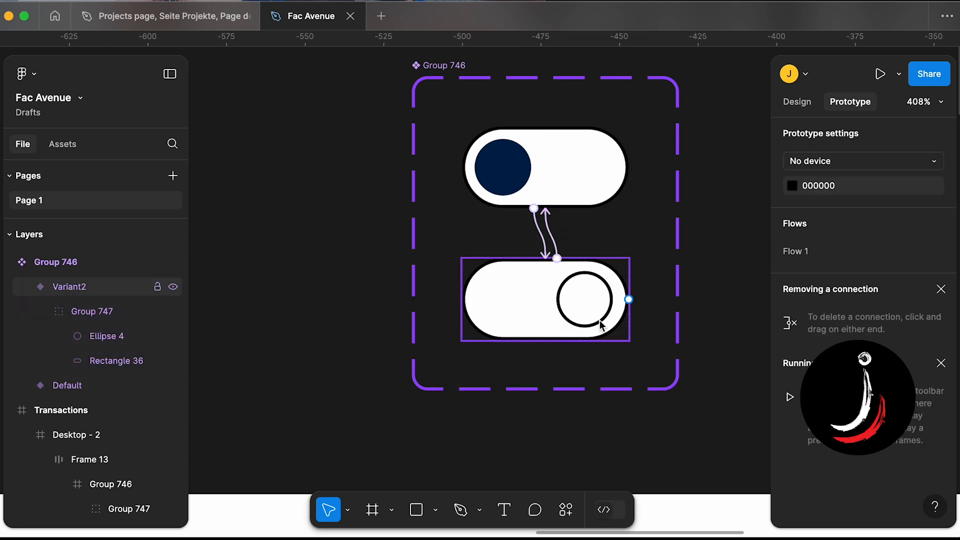
# - Review the two interactions and inspect the component set in the local assets library
pyautogui.click(541, 231)
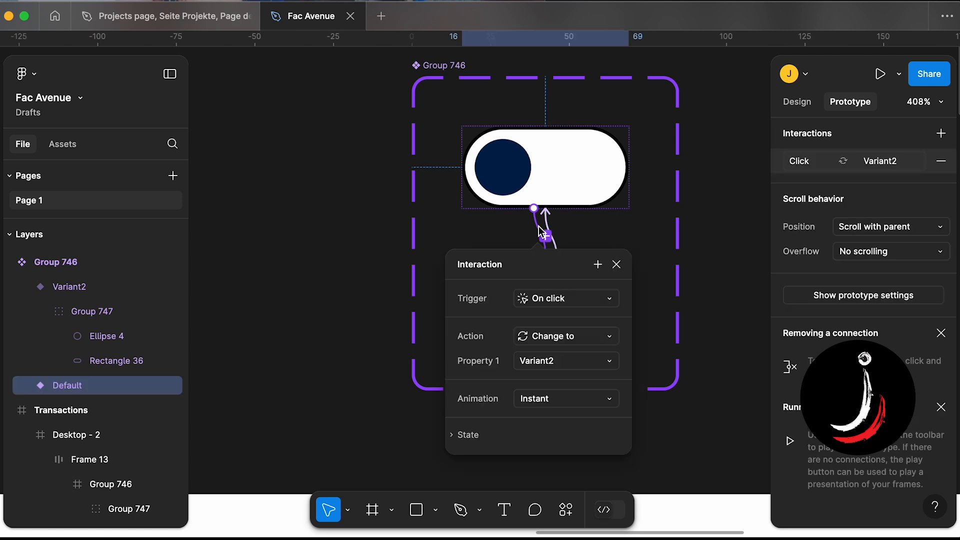
pyautogui.click(548, 231)
pyautogui.scroll(3, 549, 229)
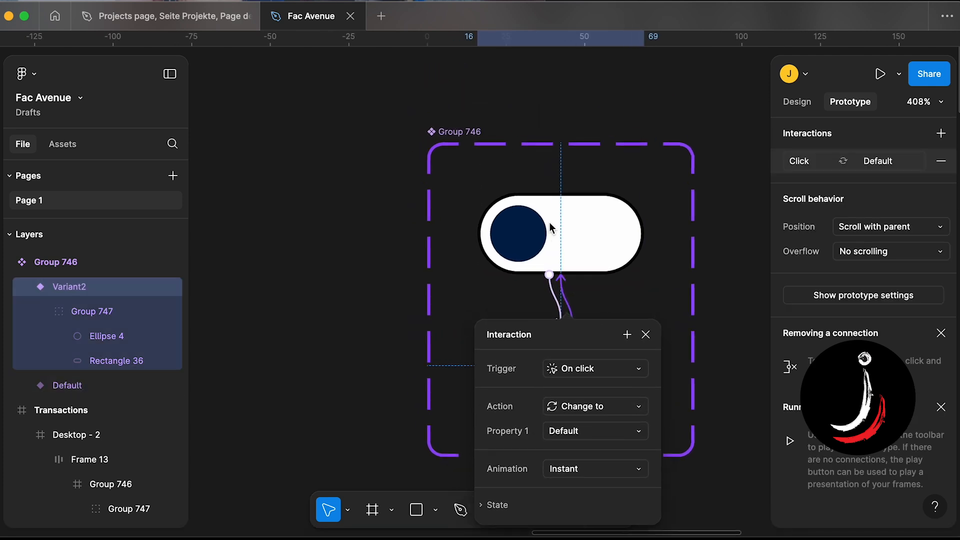
pyautogui.click(467, 133)
pyautogui.scroll(-3, 550, 277)
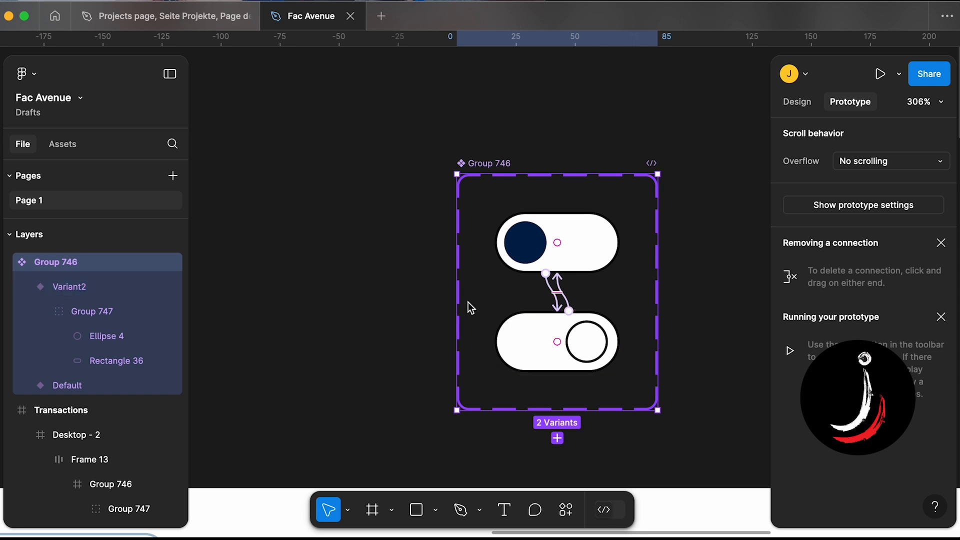
pyautogui.click(56, 152)
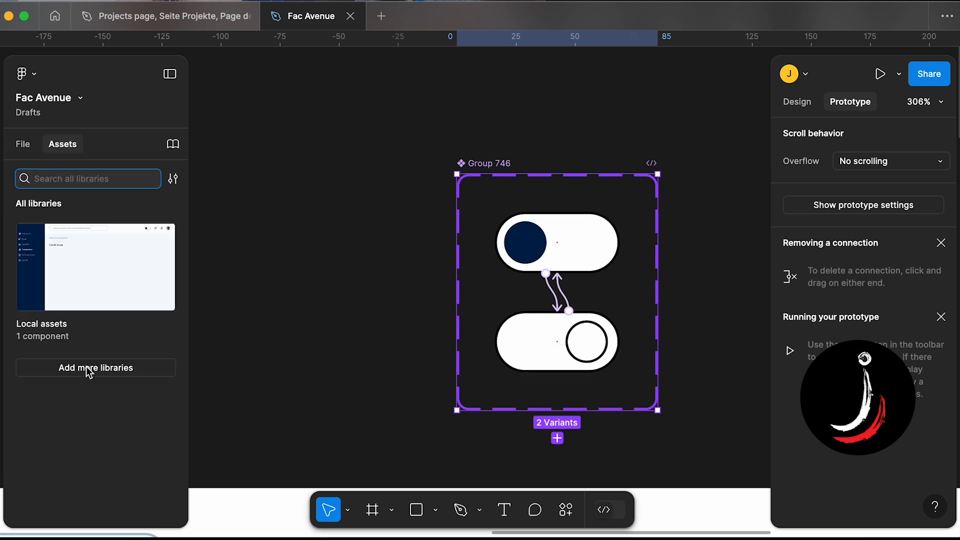
pyautogui.click(87, 369)
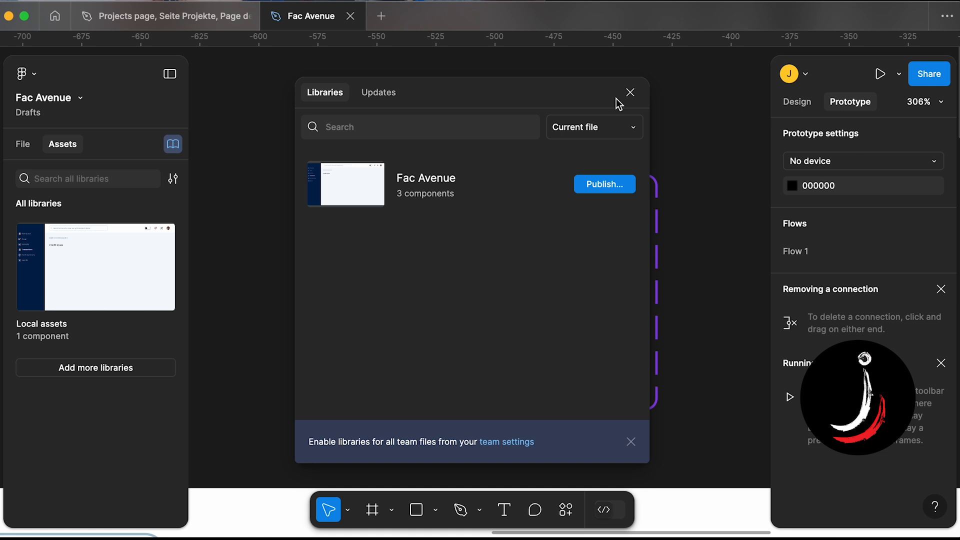
pyautogui.click(629, 94)
pyautogui.click(119, 283)
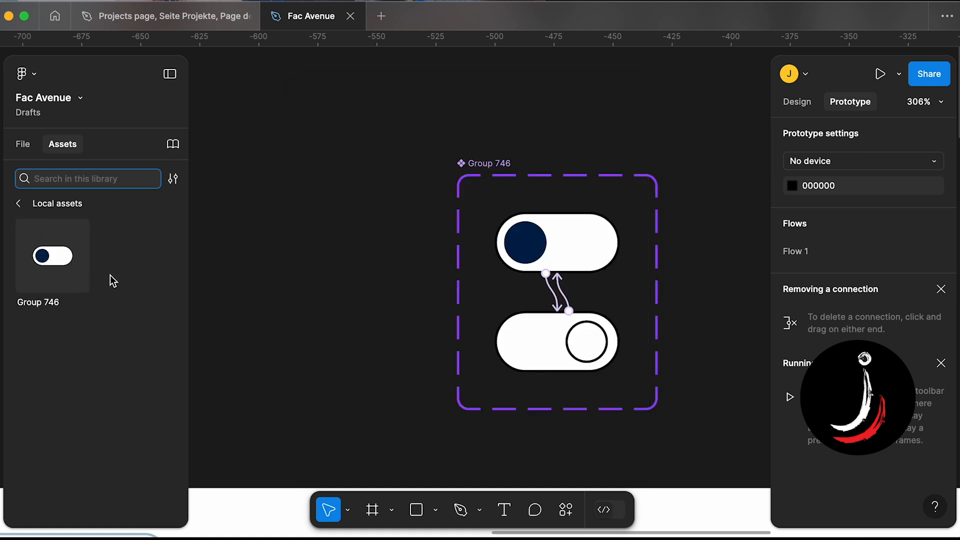
pyautogui.click(63, 269)
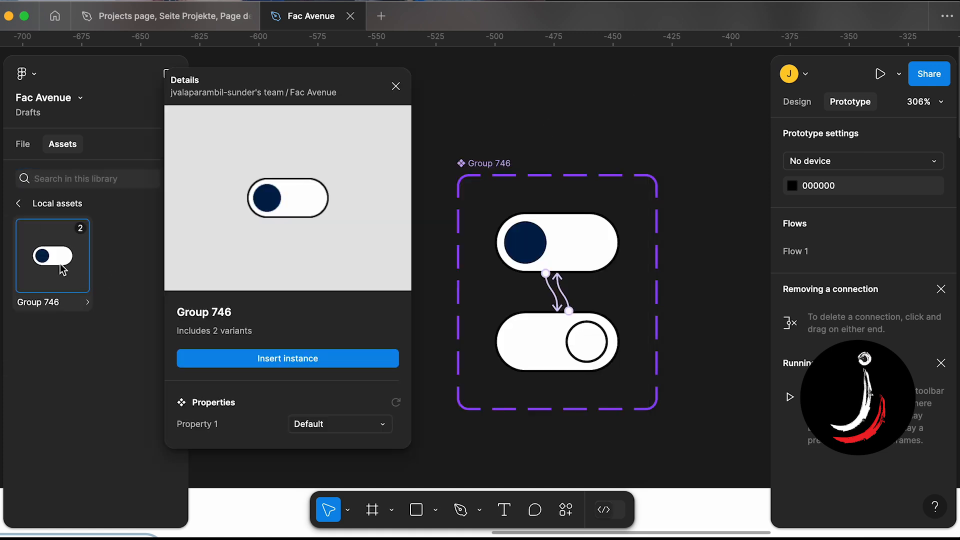
# - Rename the component set to Toggle Button
pyautogui.doubleClick(483, 162)
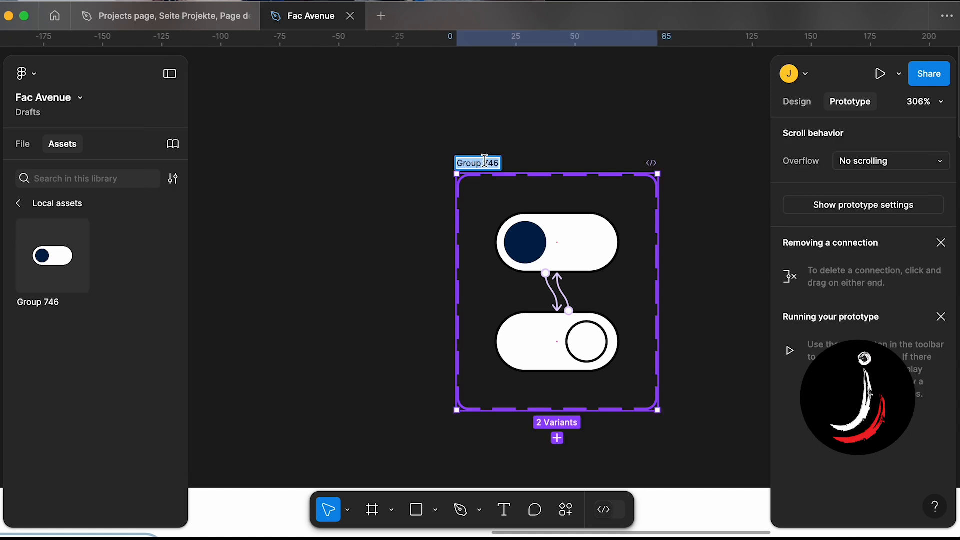
pyautogui.write('To')
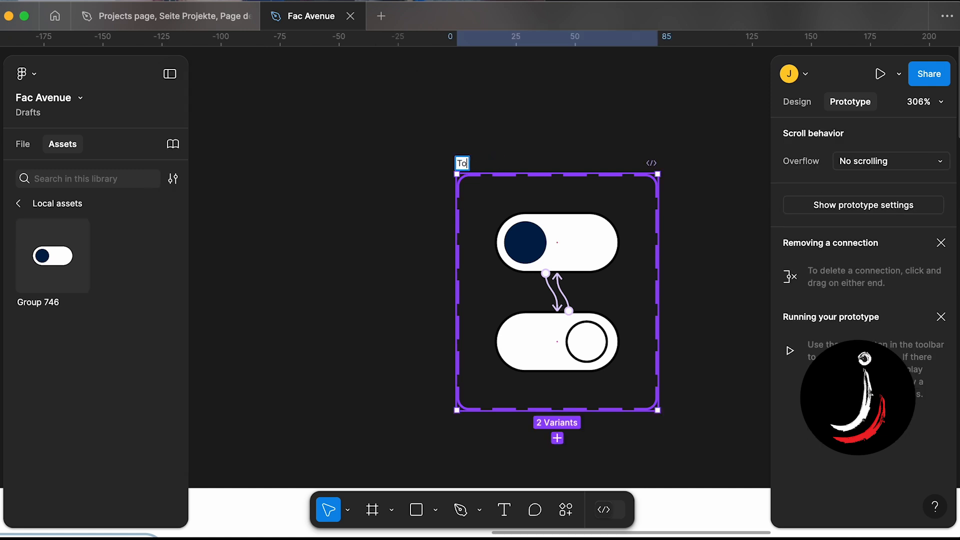
pyautogui.write('ggle Button')
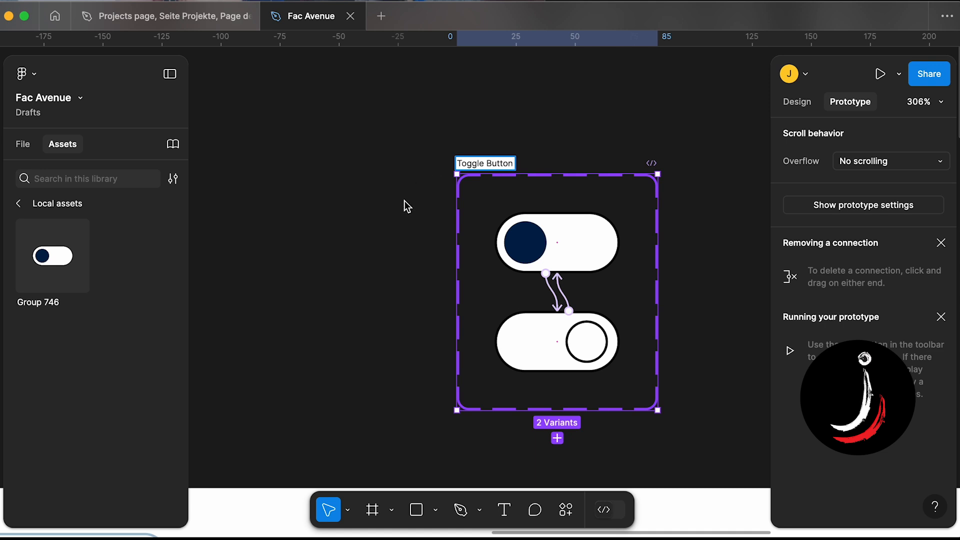
pyautogui.click(406, 225)
pyautogui.scroll(-5, 406, 225)
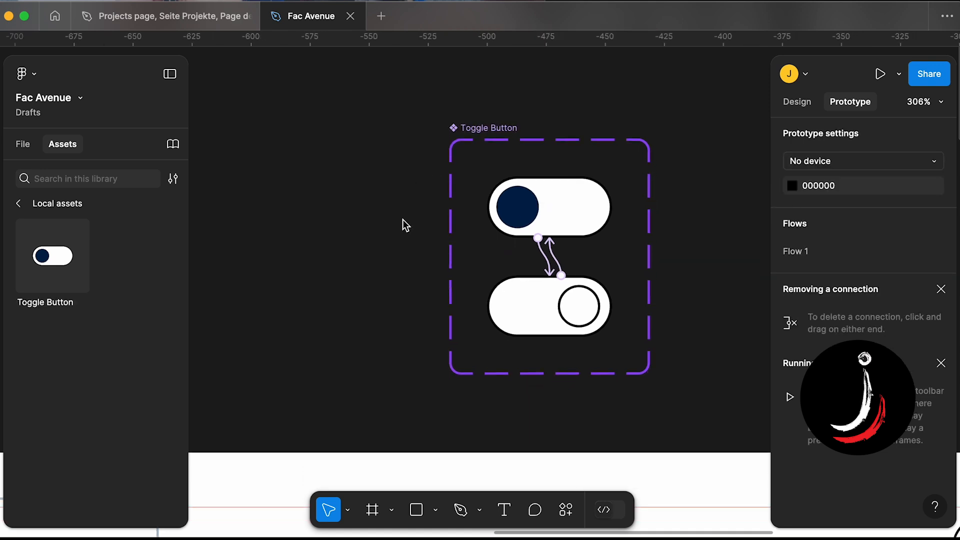
# - Delete the original toggle from the Transactions dashboard header
pyautogui.scroll(-5, 406, 225)
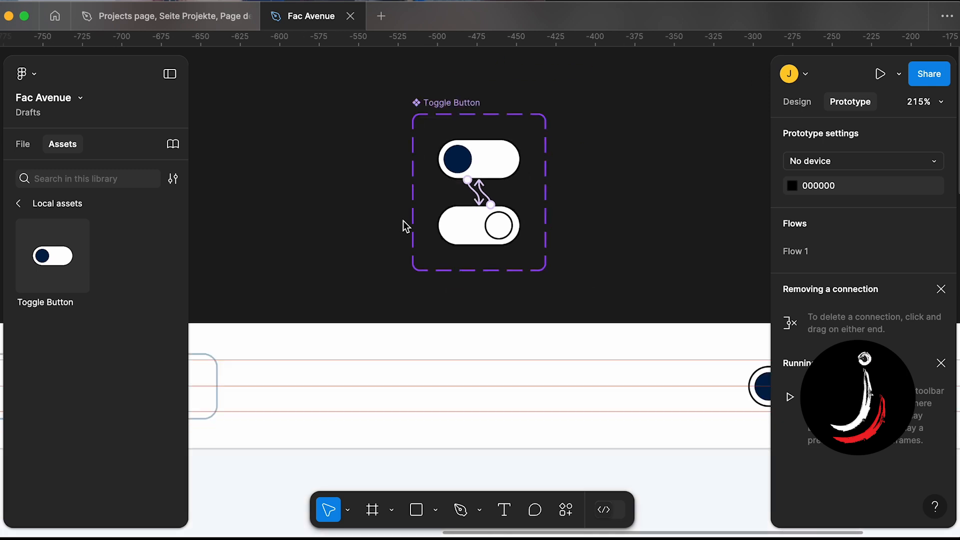
pyautogui.hscroll(-5, 406, 226)
pyautogui.hscroll(8, 403, 221)
pyautogui.scroll(1, 403, 221)
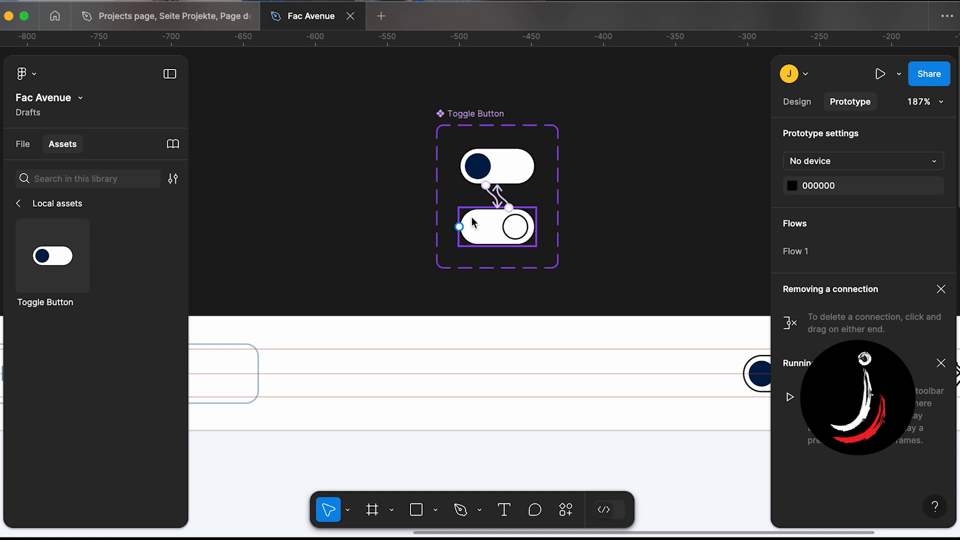
pyautogui.click(482, 115)
pyautogui.scroll(3, 482, 115)
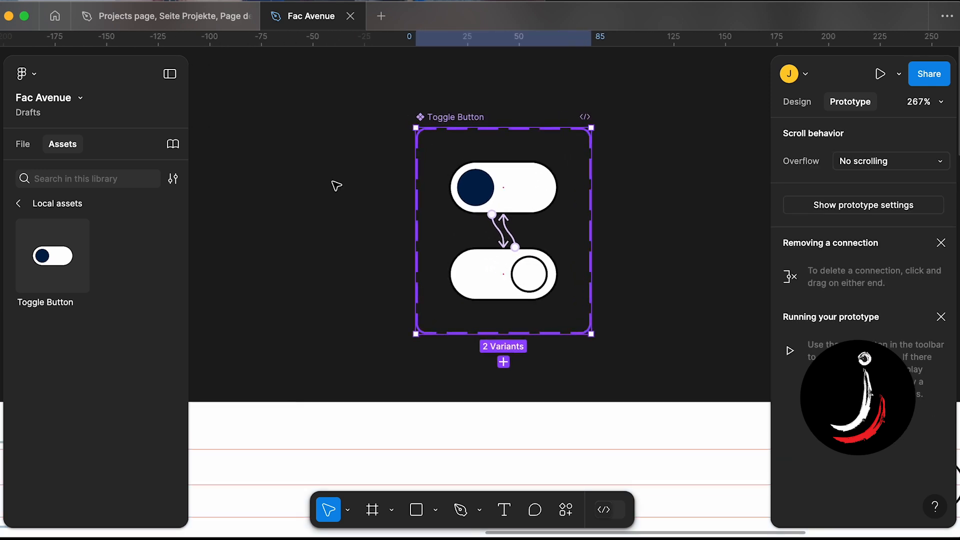
pyautogui.scroll(-3, 320, 378)
pyautogui.scroll(-4, 327, 377)
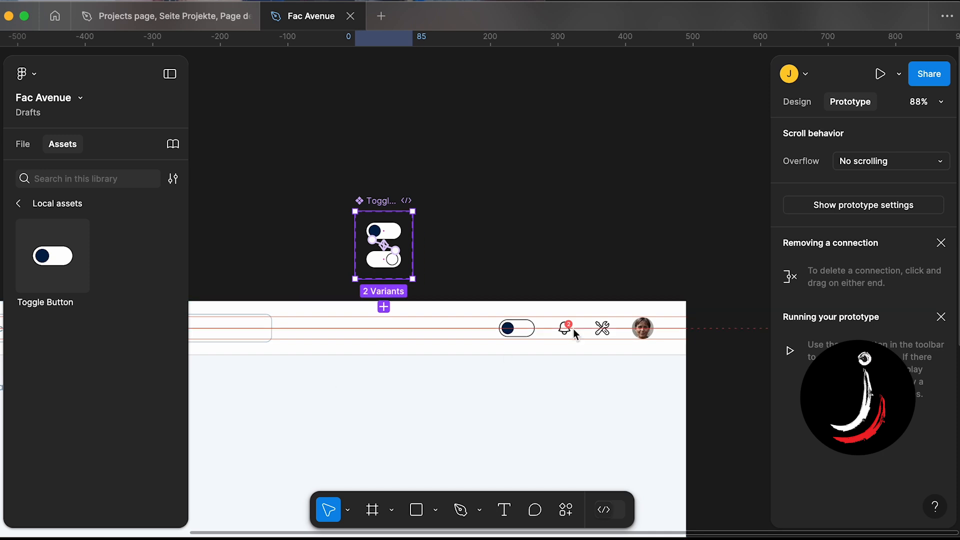
pyautogui.scroll(5, 527, 322)
pyautogui.press('Escape')
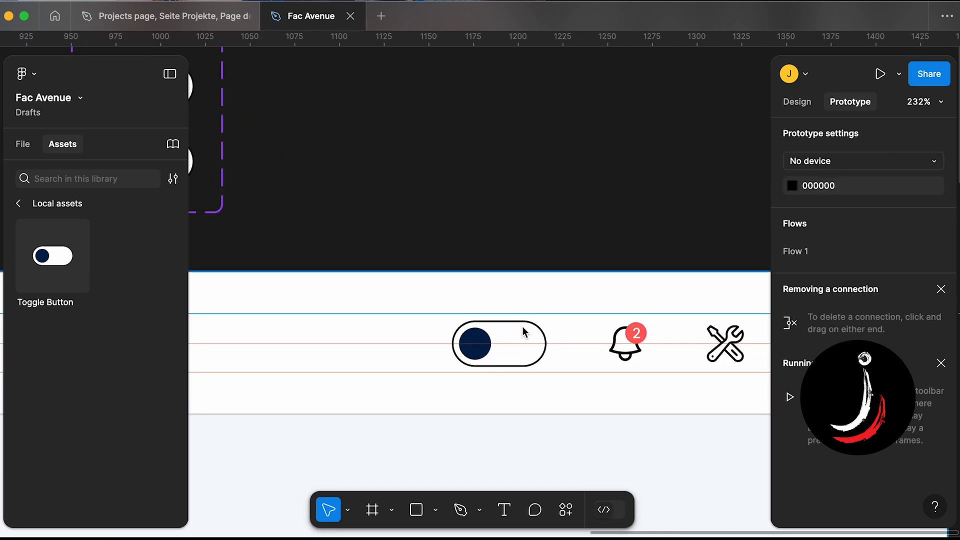
pyautogui.click(524, 332)
pyautogui.click(506, 332)
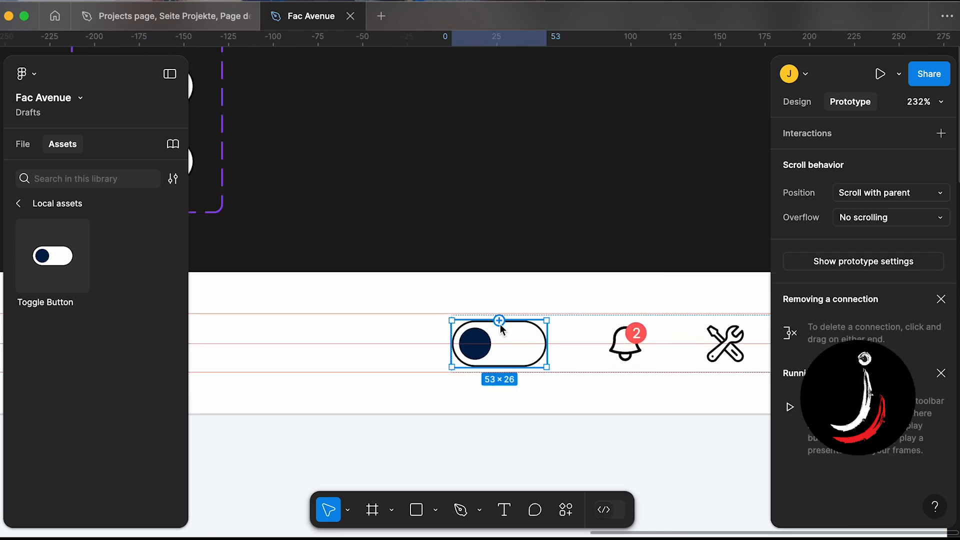
pyautogui.press('Delete')
# - Place a Toggle Button instance from the local assets into the header where the old toggle was
pyautogui.click(440, 270)
pyautogui.hscroll(-3, 443, 274)
pyautogui.scroll(1, 443, 274)
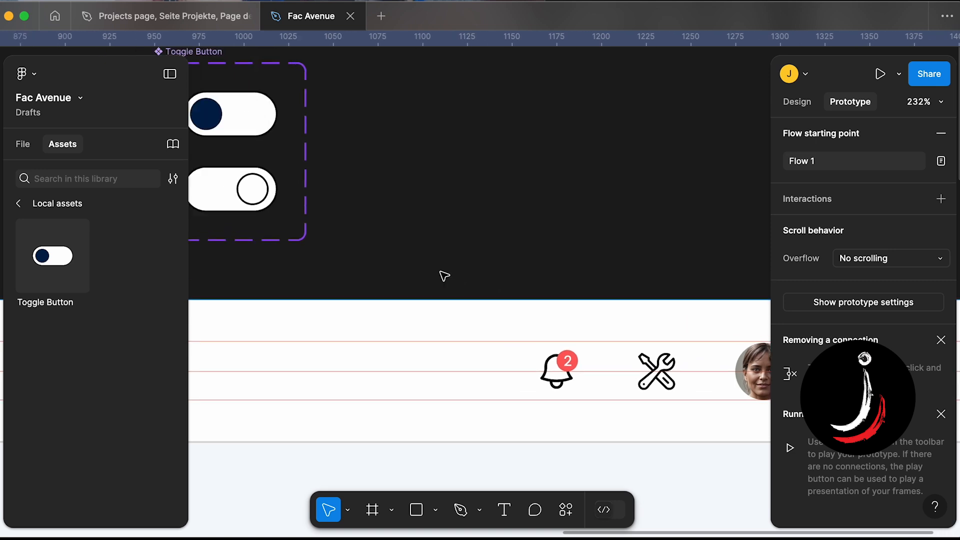
pyautogui.moveTo(66, 248); pyautogui.dragTo(640, 355)
pyautogui.scroll(-3, 570, 334)
pyautogui.scroll(-5, 570, 334)
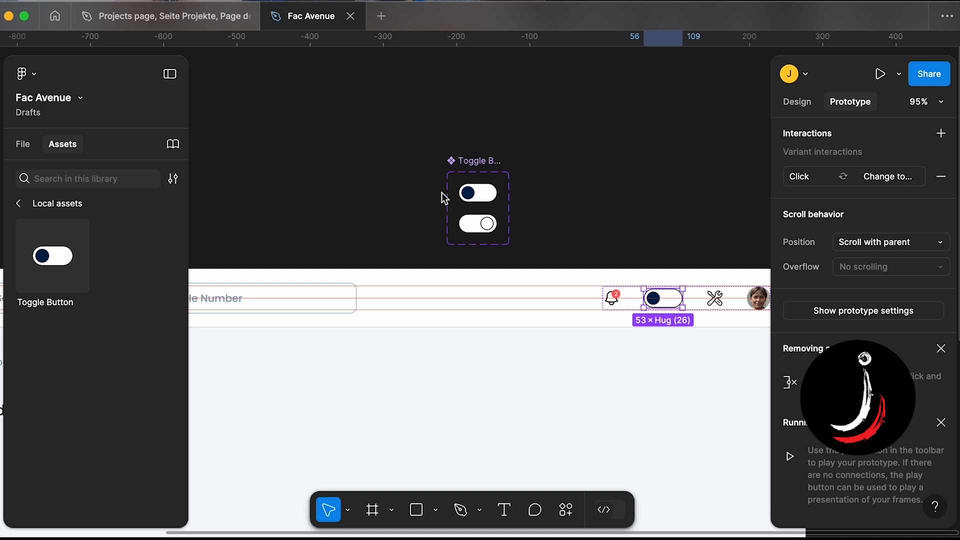
pyautogui.click(426, 203)
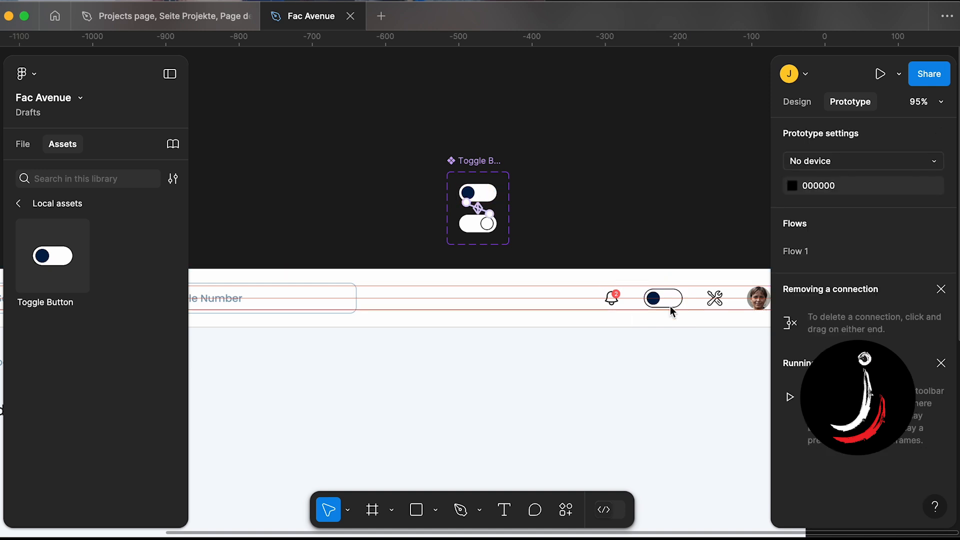
# - Preview the Transactions frame prototype full screen and try the toggle
pyautogui.hscroll(-5, 670, 306)
pyautogui.hscroll(-5, 670, 306)
pyautogui.scroll(-5, 645, 305)
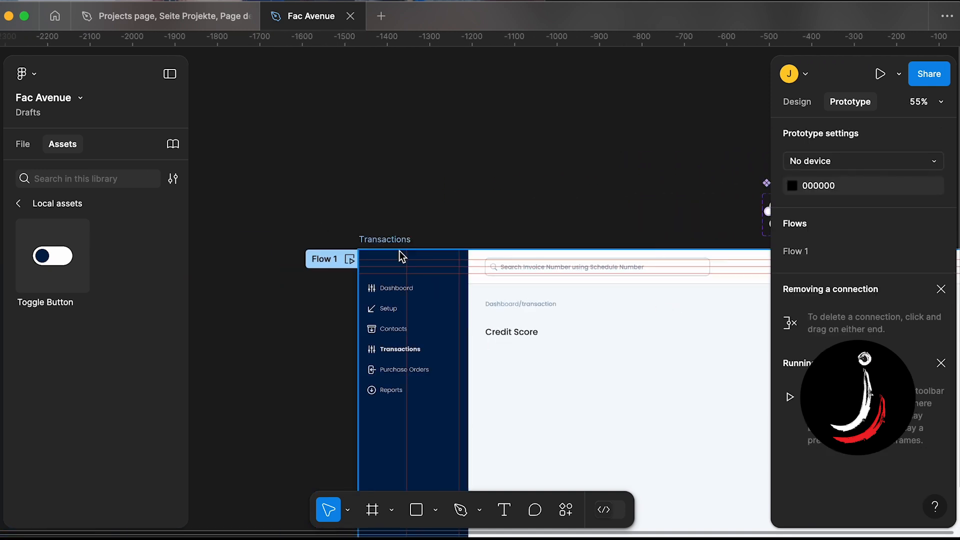
pyautogui.click(376, 240)
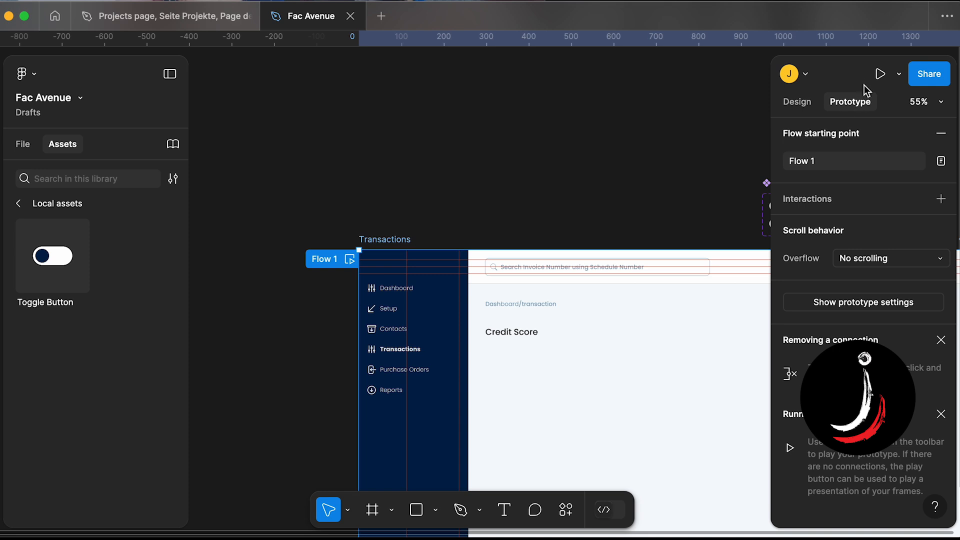
pyautogui.click(879, 74)
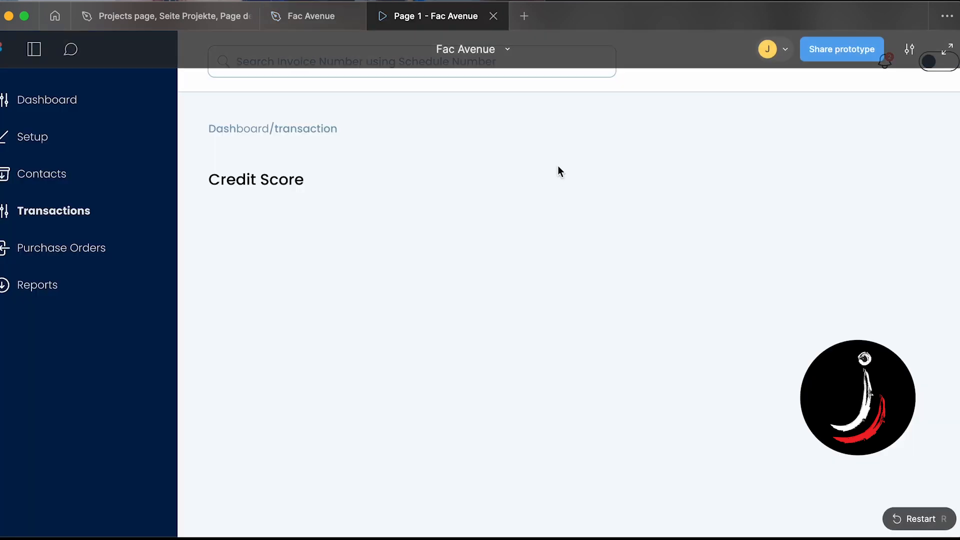
pyautogui.click(909, 49)
pyautogui.click(858, 159)
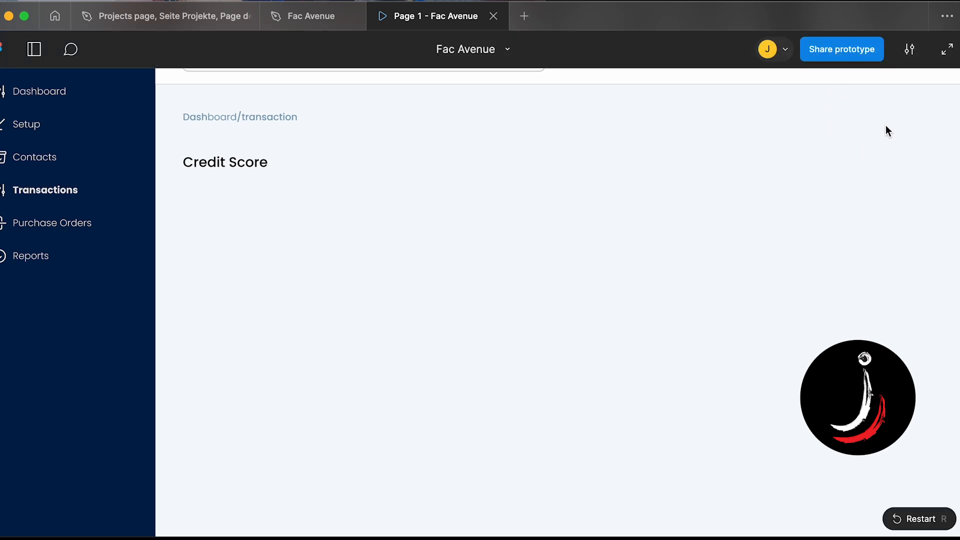
pyautogui.click(947, 49)
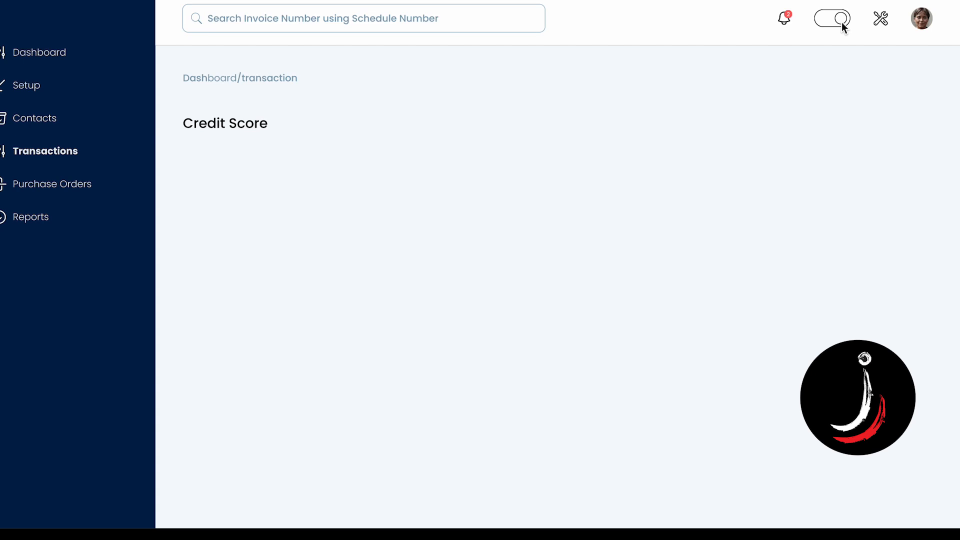
pyautogui.press('Escape')
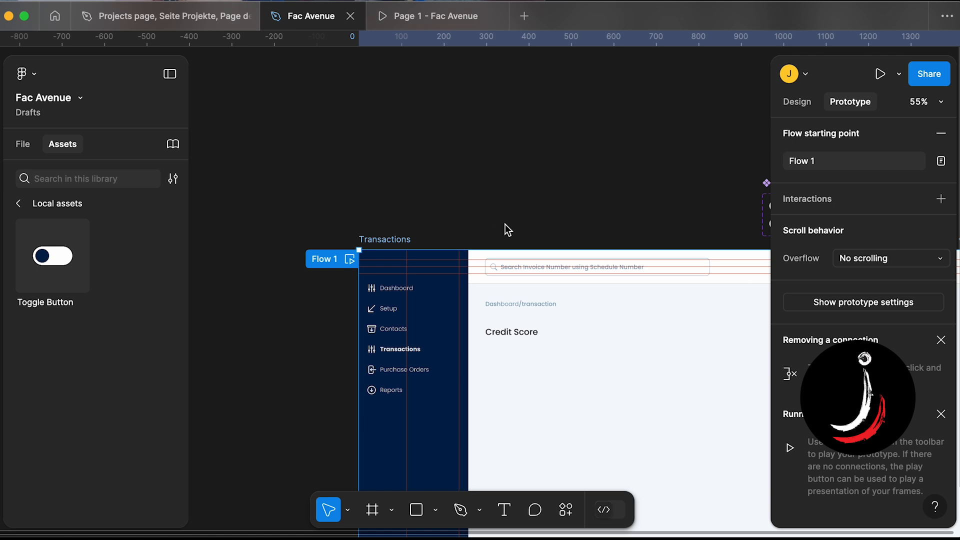
# - Draw a new frame about 927 × 791 to the right of the Transactions frame
pyautogui.scroll(-5, 505, 225)
pyautogui.hscroll(2, 505, 225)
pyautogui.scroll(2, 505, 225)
pyautogui.hscroll(2, 506, 229)
pyautogui.scroll(-1, 506, 229)
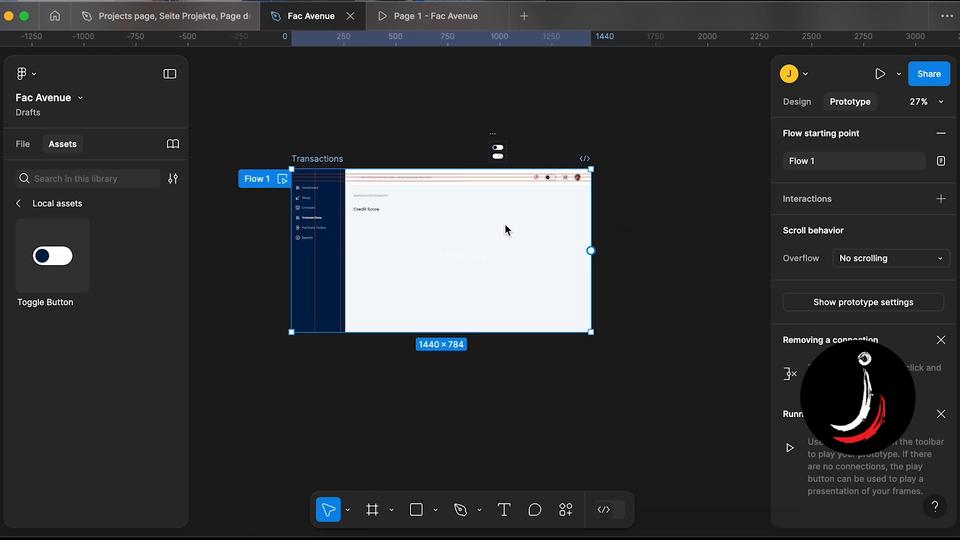
pyautogui.click(394, 411)
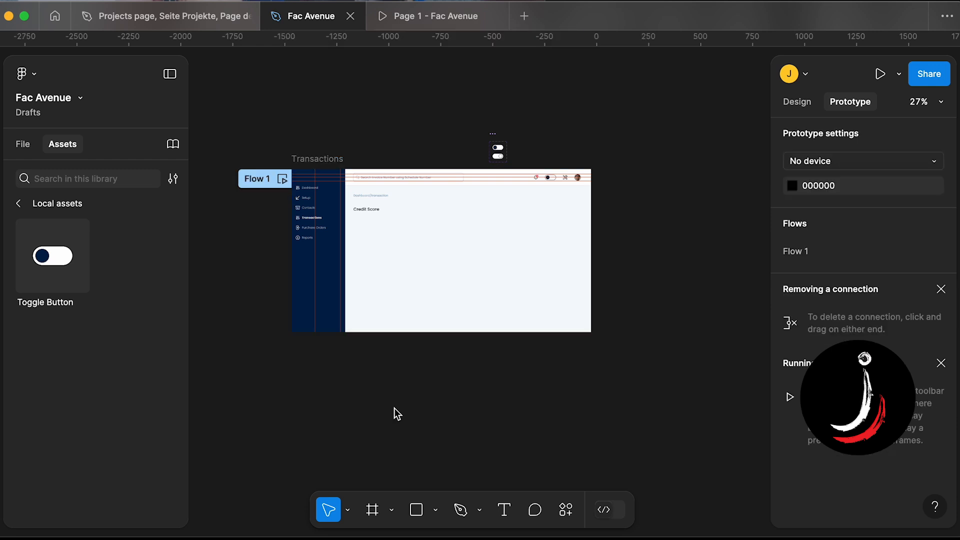
pyautogui.hscroll(3, 394, 413)
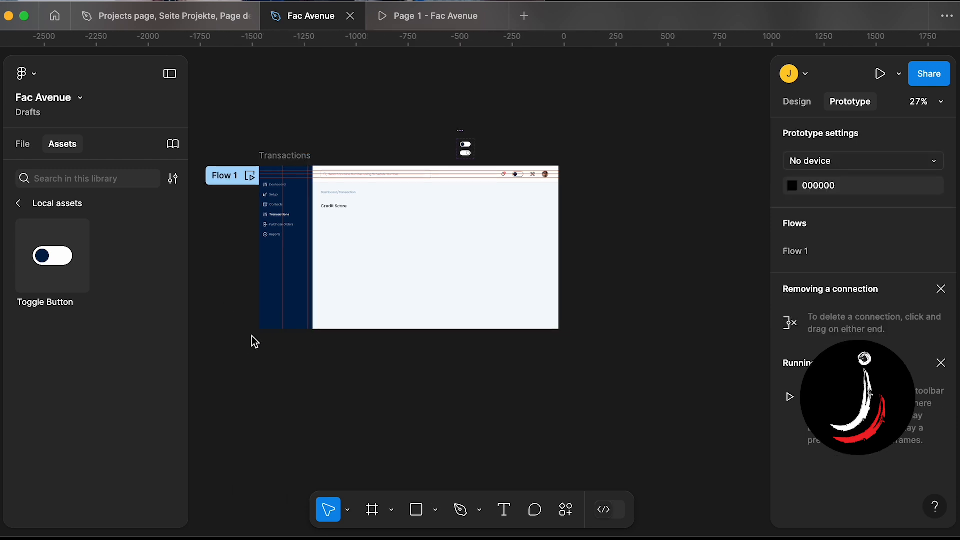
pyautogui.click(372, 509)
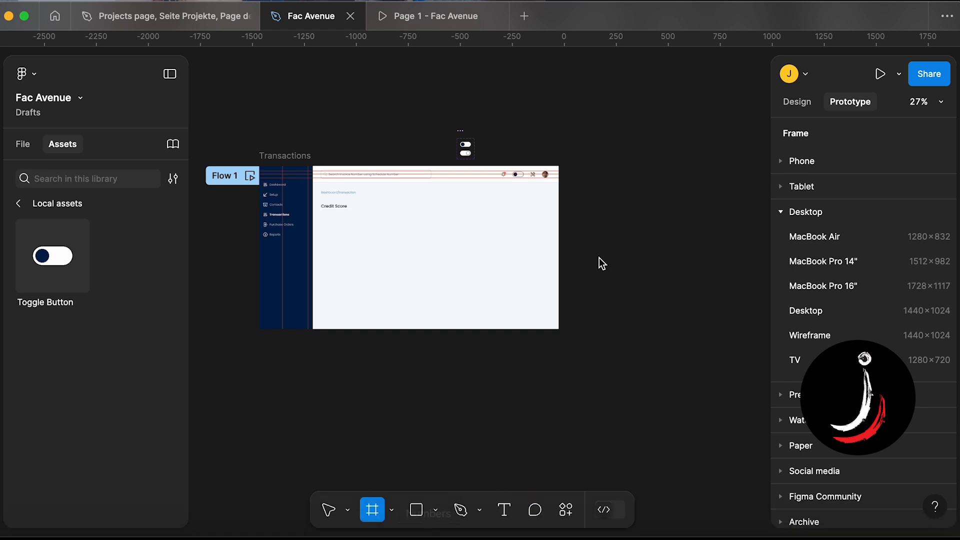
pyautogui.moveTo(572, 159)
pyautogui.mouseDown()
pyautogui.moveTo(592, 184)
pyautogui.moveTo(778, 289)
pyautogui.moveTo(748, 339)
pyautogui.moveTo(765, 323)
pyautogui.mouseUp()
# - Rename the new frame T2
pyautogui.hscroll(2, 617, 181)
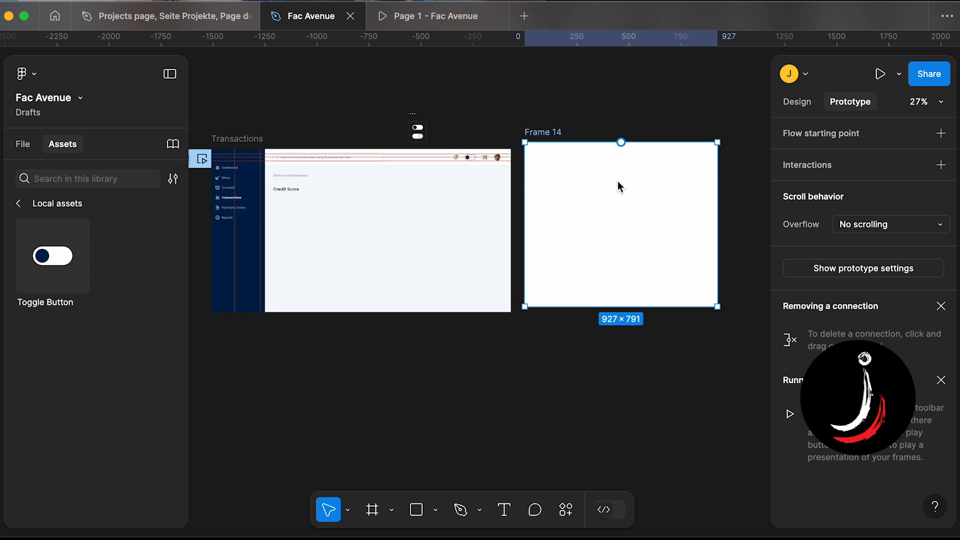
pyautogui.hscroll(-2, 589, 163)
pyautogui.scroll(1, 589, 163)
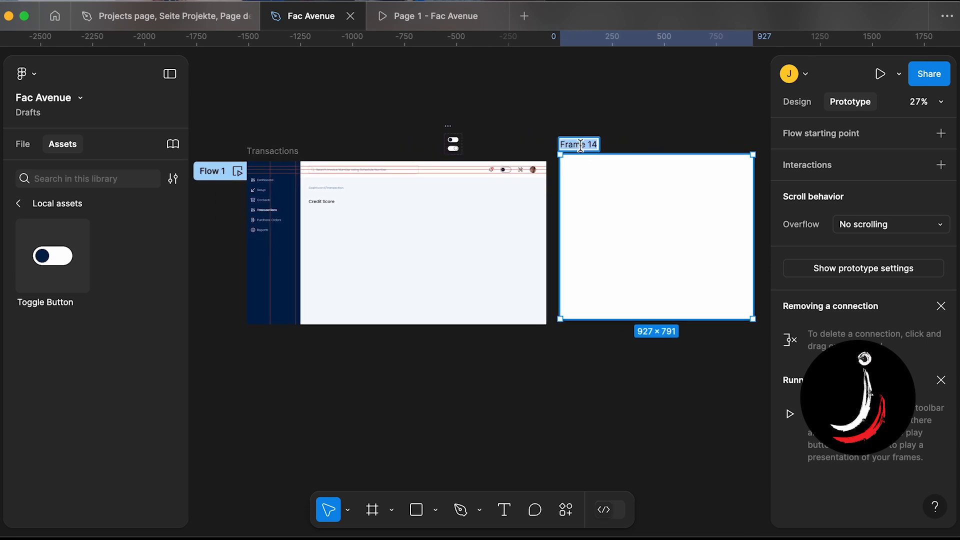
pyautogui.write('T2')
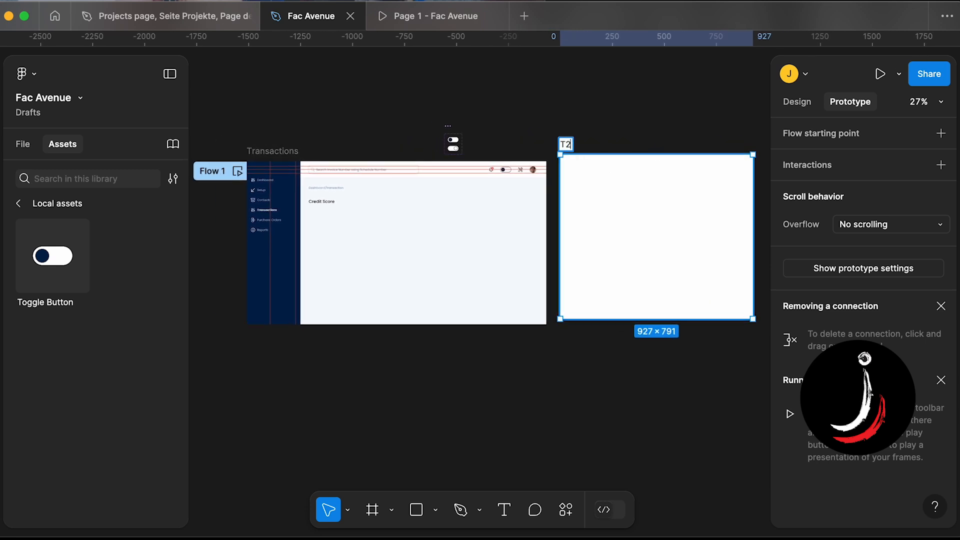
pyautogui.click(603, 349)
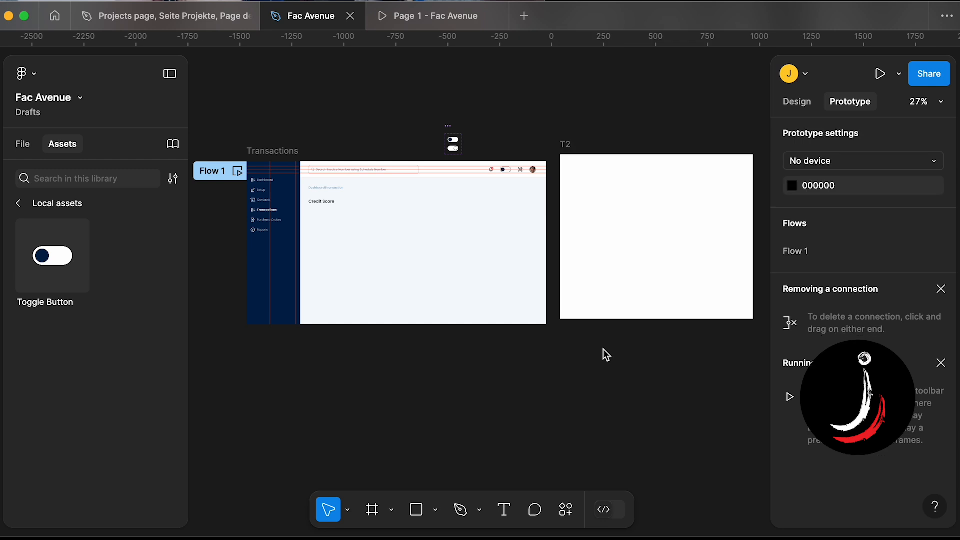
# - Place a Toggle Button instance near the top right of frame T2
pyautogui.scroll(2, 603, 349)
pyautogui.hscroll(2, 603, 349)
pyautogui.scroll(1, 603, 349)
pyautogui.hscroll(-2, 371, 136)
pyautogui.scroll(1, 371, 136)
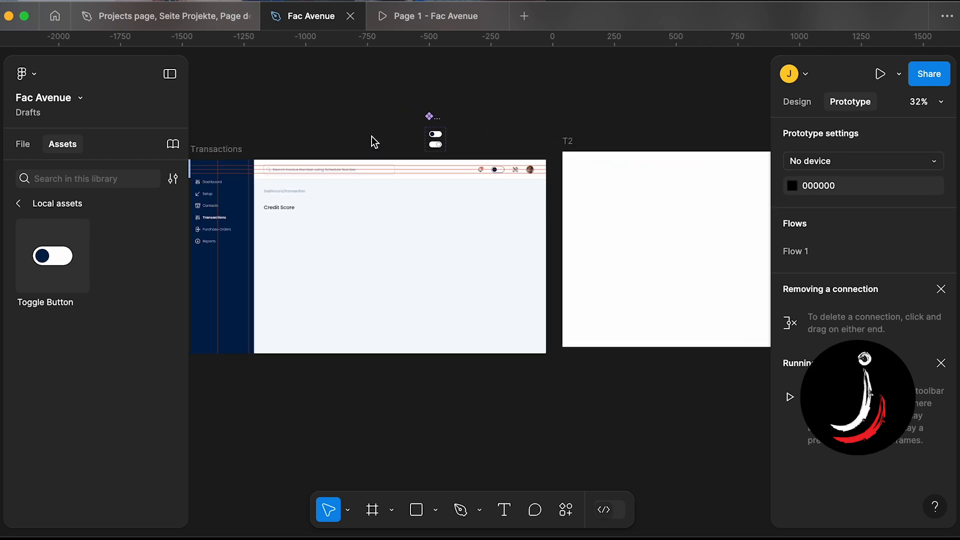
pyautogui.moveTo(70, 256); pyautogui.dragTo(544, 197)
pyautogui.hscroll(4, 599, 188)
pyautogui.hscroll(-4, 497, 206)
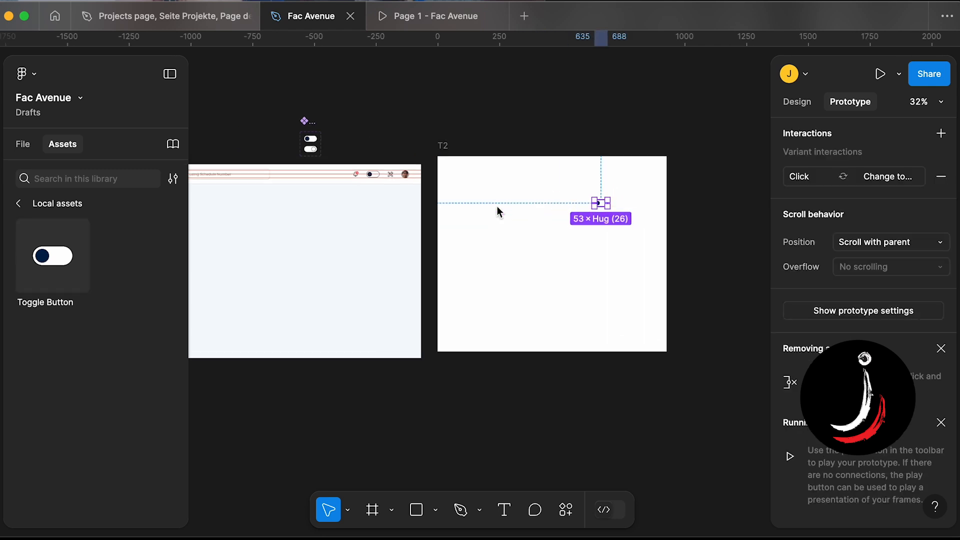
# - Add a text layer beginning "Are you" inside frame T2
pyautogui.click(505, 510)
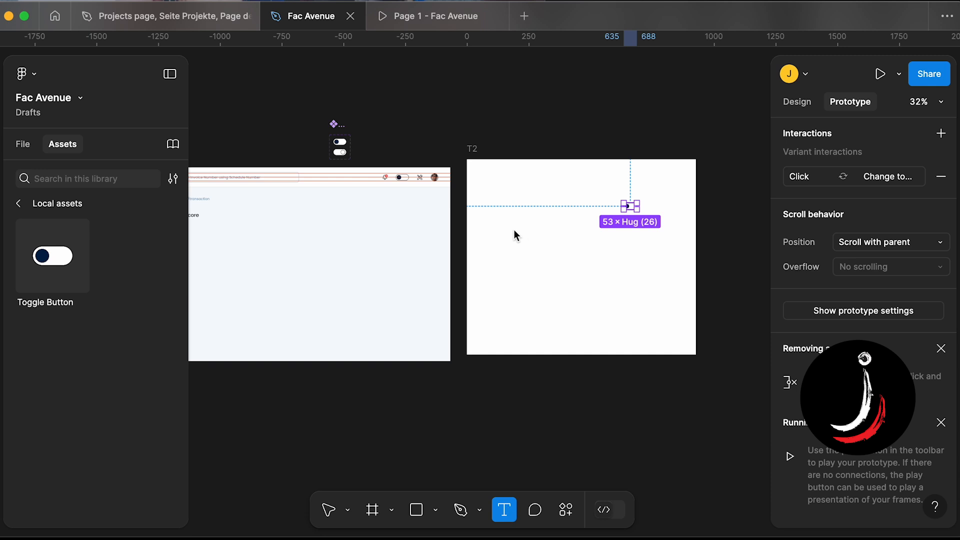
pyautogui.scroll(5, 514, 230)
pyautogui.press('Escape')
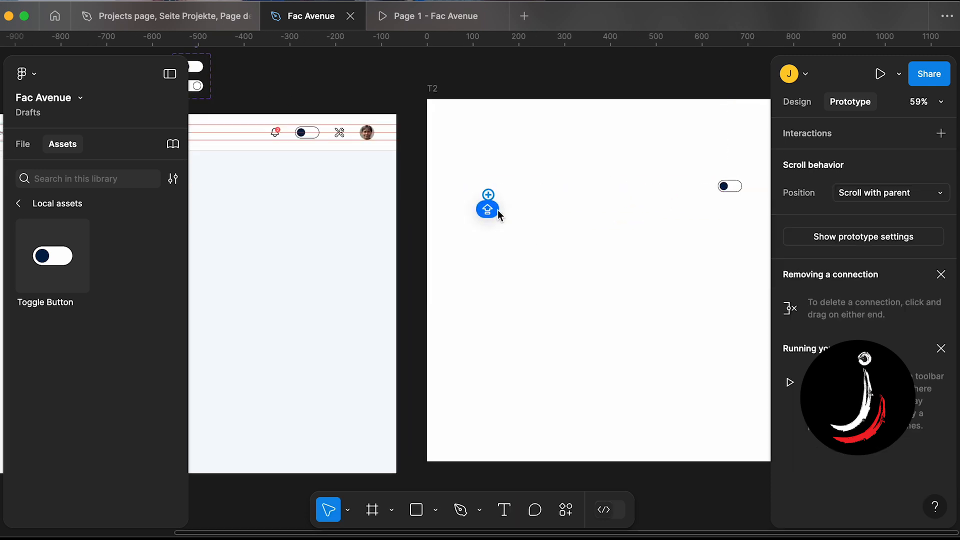
pyautogui.click(794, 102)
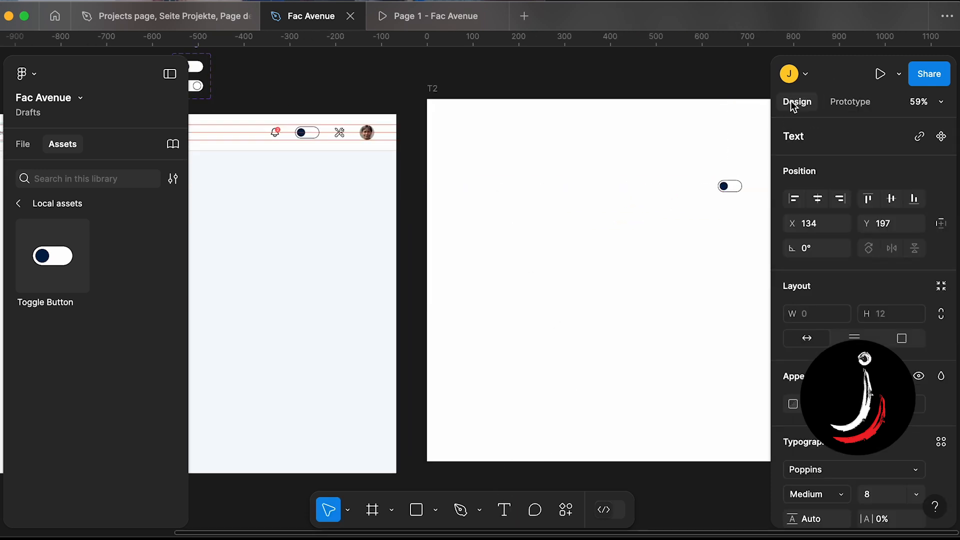
pyautogui.click(508, 509)
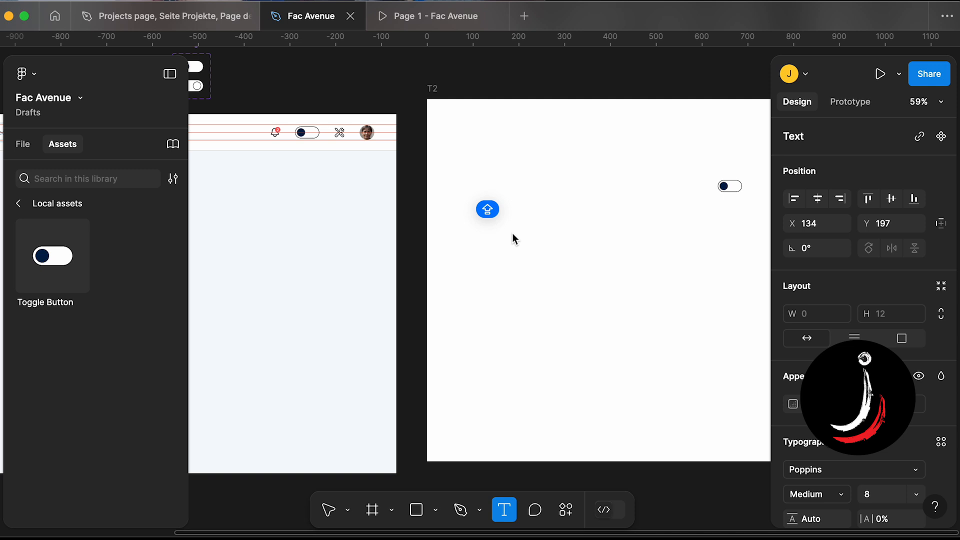
pyautogui.write('GREY')
pyautogui.press('BackSpace')
pyautogui.press('BackSpace')
pyautogui.press('BackSpace')
pyautogui.press('BackSpace')
pyautogui.write('Are you')
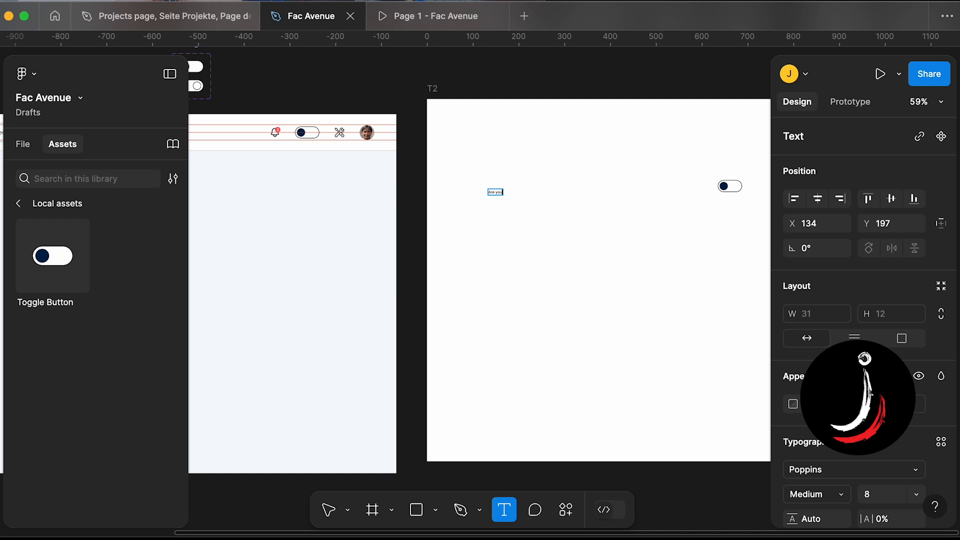
pyautogui.write(' sholdvvgbbgn')
# - Move the text layer beside the toggle in frame T2
pyautogui.hscroll(5, 475, 235)
pyautogui.click(475, 234)
pyautogui.doubleClick(411, 194)
pyautogui.press('Escape')
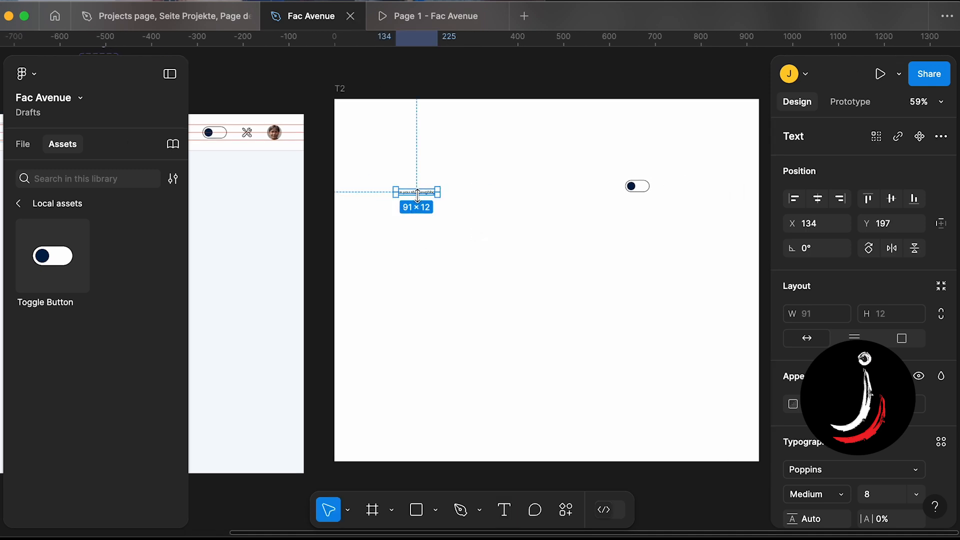
pyautogui.moveTo(409, 191); pyautogui.dragTo(552, 185)
pyautogui.click(608, 233)
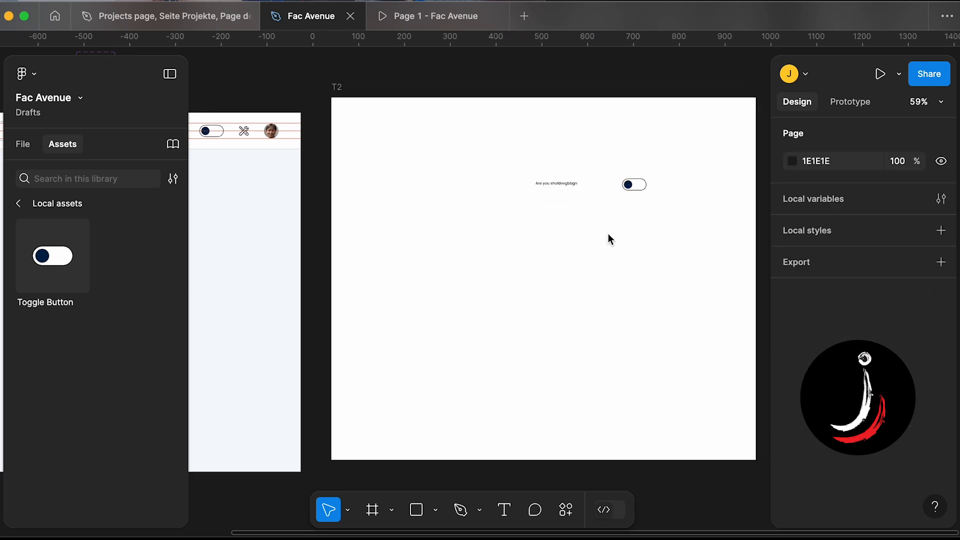
# - Place a second Toggle Button instance just below the first toggle in frame T2
pyautogui.scroll(-3, 608, 234)
pyautogui.hscroll(-3, 609, 238)
pyautogui.scroll(2, 609, 238)
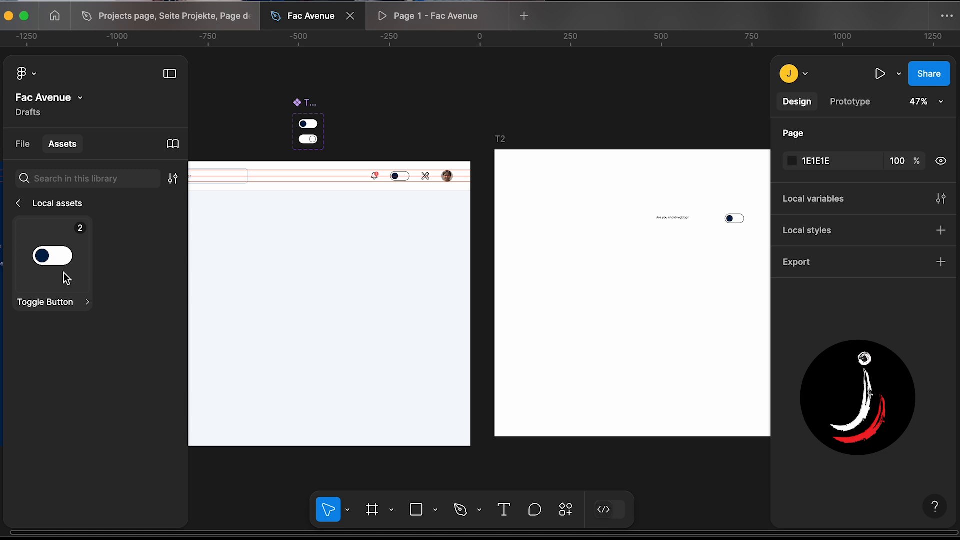
pyautogui.moveTo(64, 272); pyautogui.dragTo(726, 246)
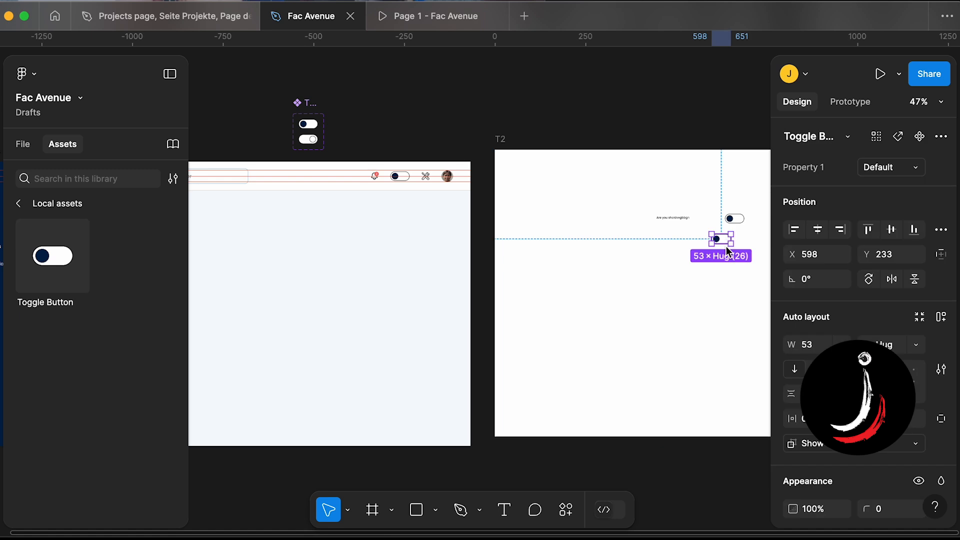
pyautogui.hscroll(3, 726, 246)
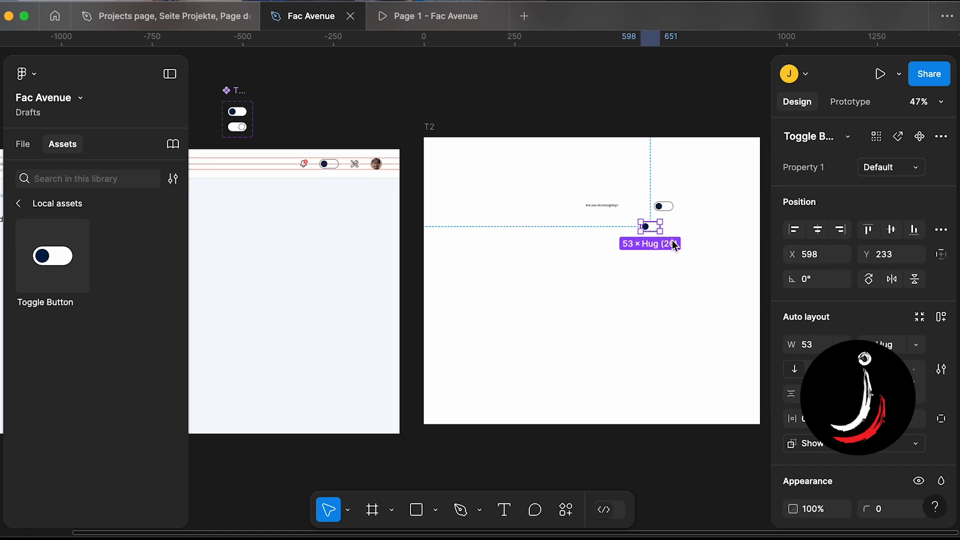
# - Delete the second toggle instance from frame T2
pyautogui.scroll(2, 674, 244)
pyautogui.hscroll(-1, 675, 245)
pyautogui.press('Delete')
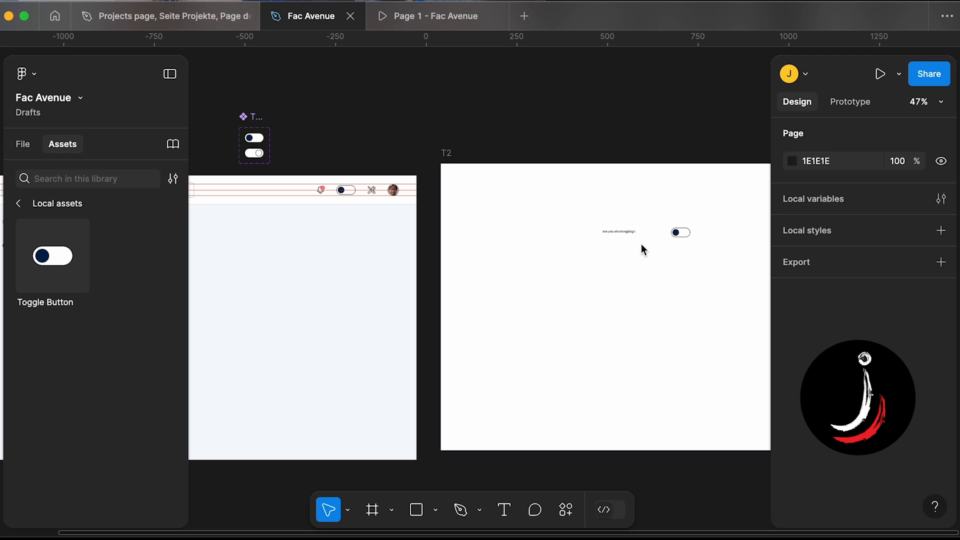
# - Select frame T2 and open it in the prototype preview
pyautogui.click(611, 232)
pyautogui.click(679, 232)
pyautogui.hscroll(-1, 686, 235)
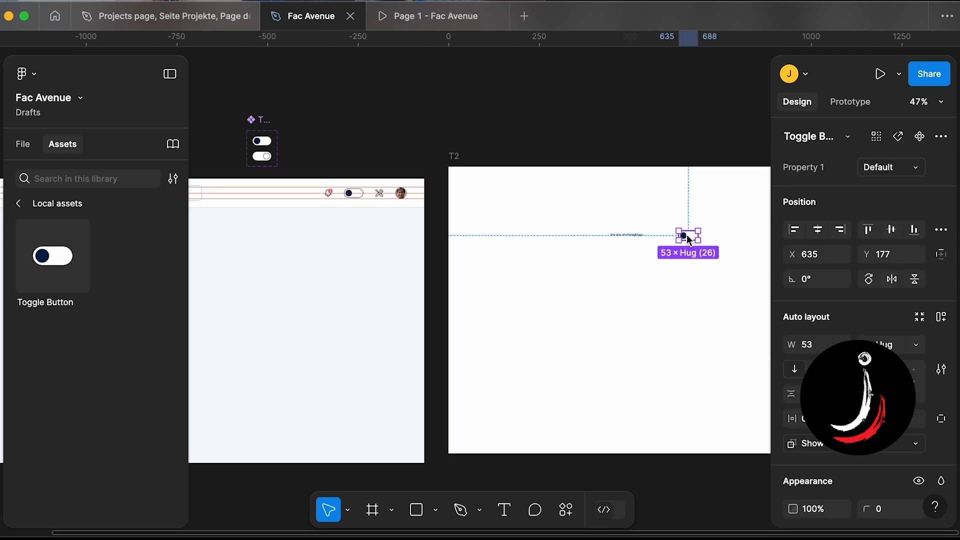
pyautogui.hscroll(-10, 501, 254)
pyautogui.hscroll(5, 478, 263)
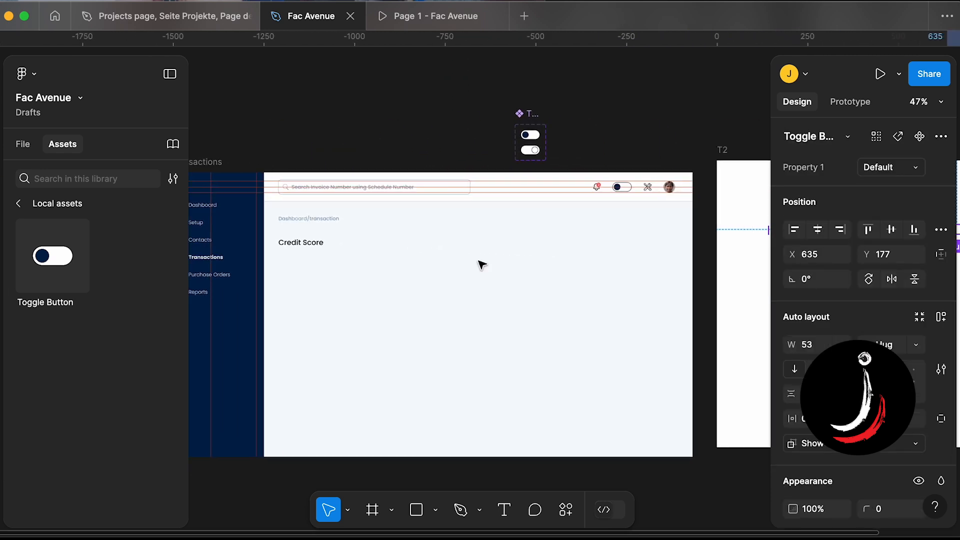
pyautogui.scroll(-3, 480, 263)
pyautogui.click(614, 192)
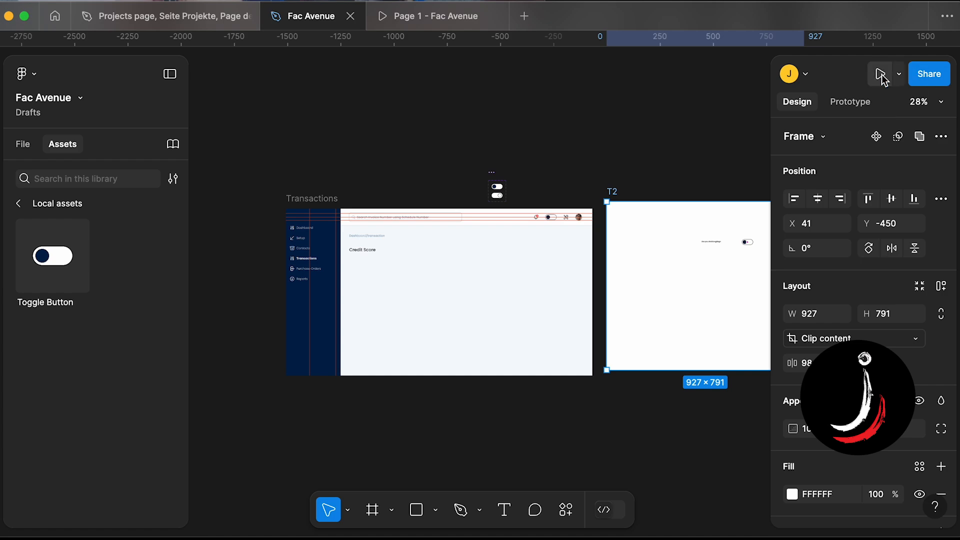
pyautogui.click(881, 74)
# - Switch the toggle back and forth in the preview, then close the preview tab
pyautogui.click(629, 181)
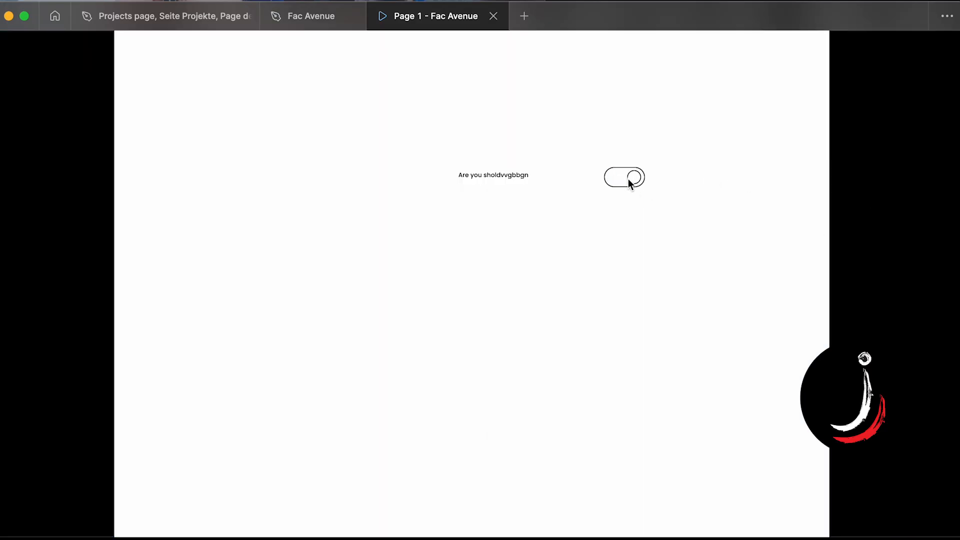
pyautogui.click(607, 182)
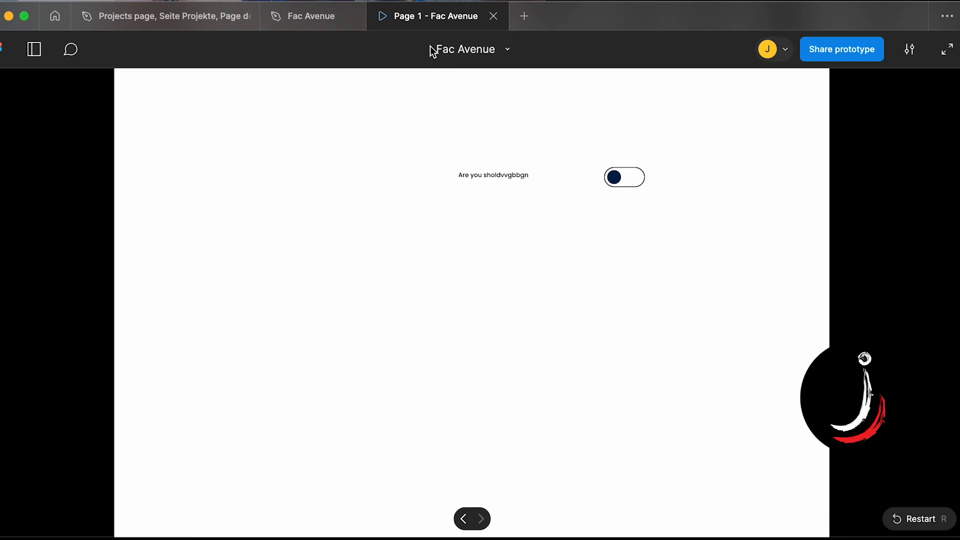
pyautogui.press('super+w')
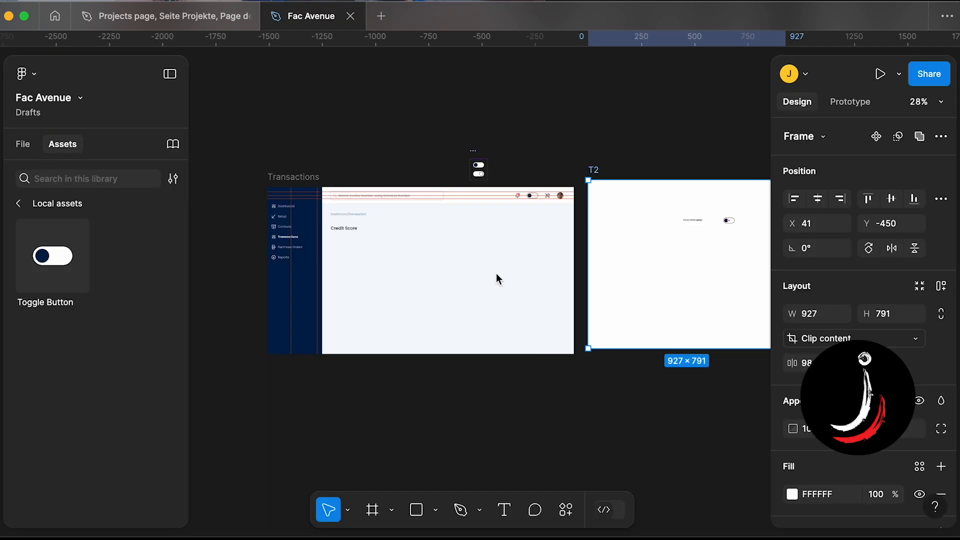